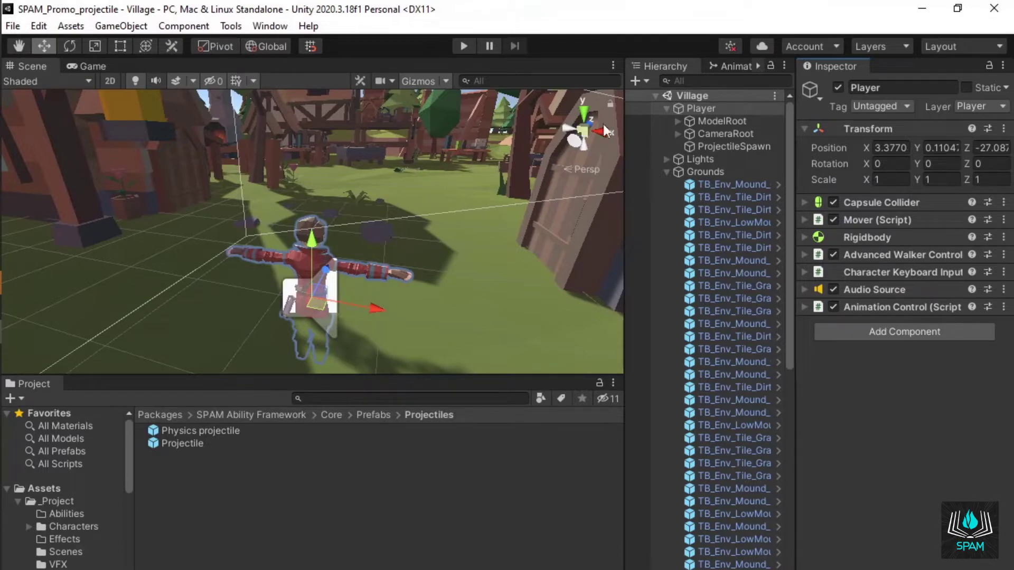
Add an Ability Invoker component to Player and open the Abilities and Effects window.
{"action": "left_click", "coordinate": [870, 330]}
{"action": "type", "text": "Ability"}
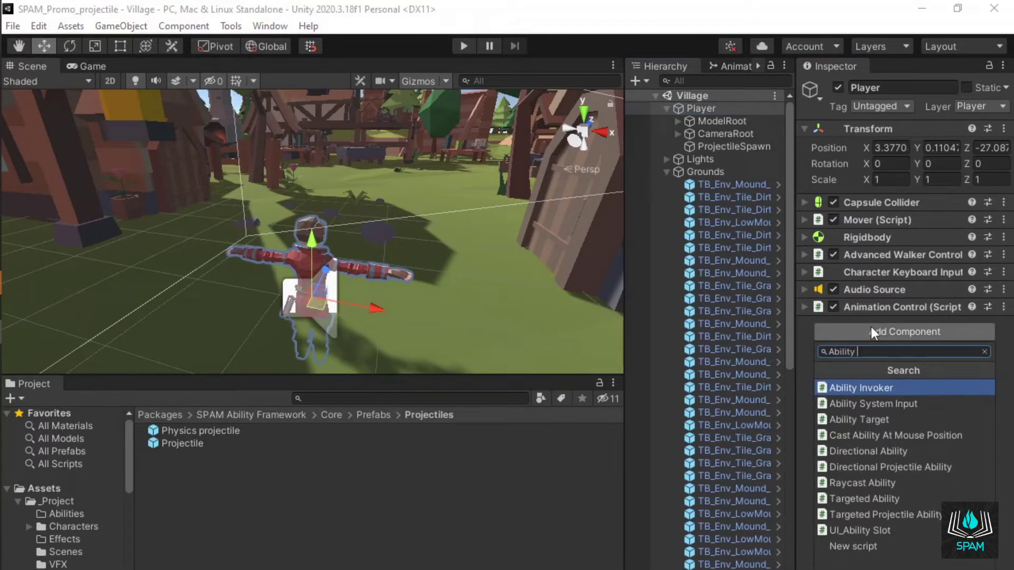
{"action": "key", "text": "Return"}
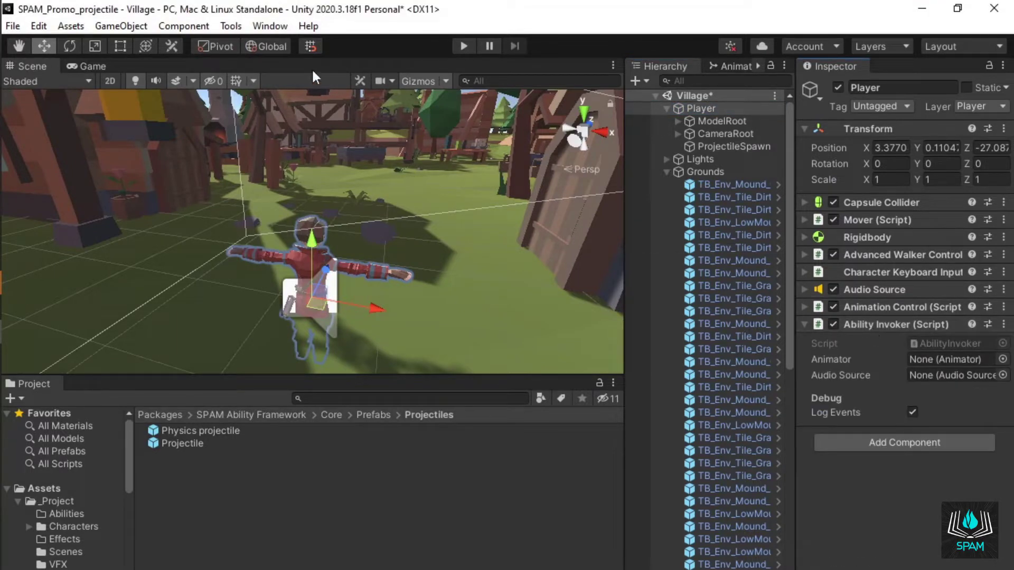
{"action": "left_click", "coordinate": [243, 27]}
{"action": "left_click", "coordinate": [243, 46]}
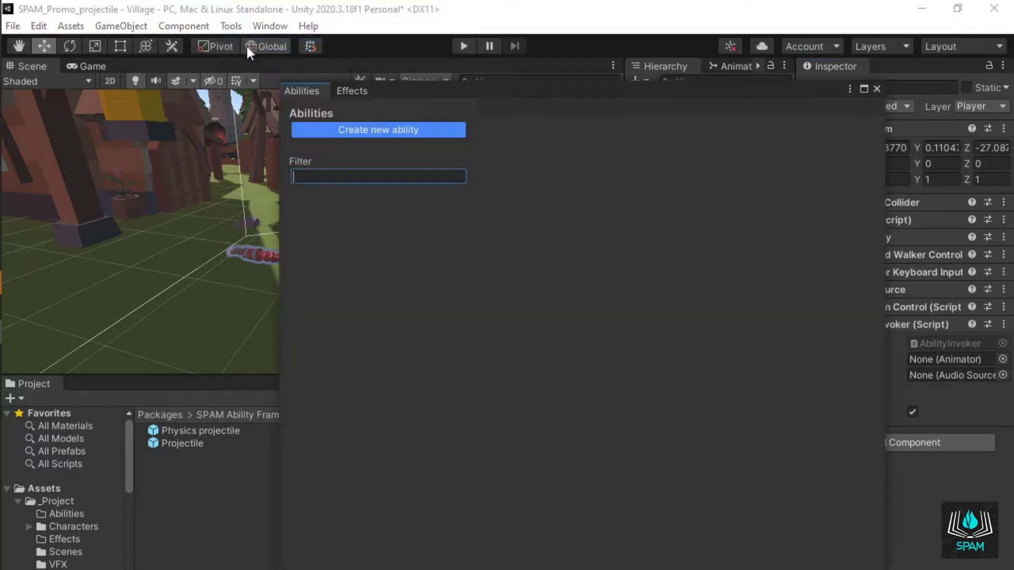
Create a projectile ability called 'Fireball' and give it an Ability Cooldown of 0.5.
{"action": "left_click", "coordinate": [340, 130]}
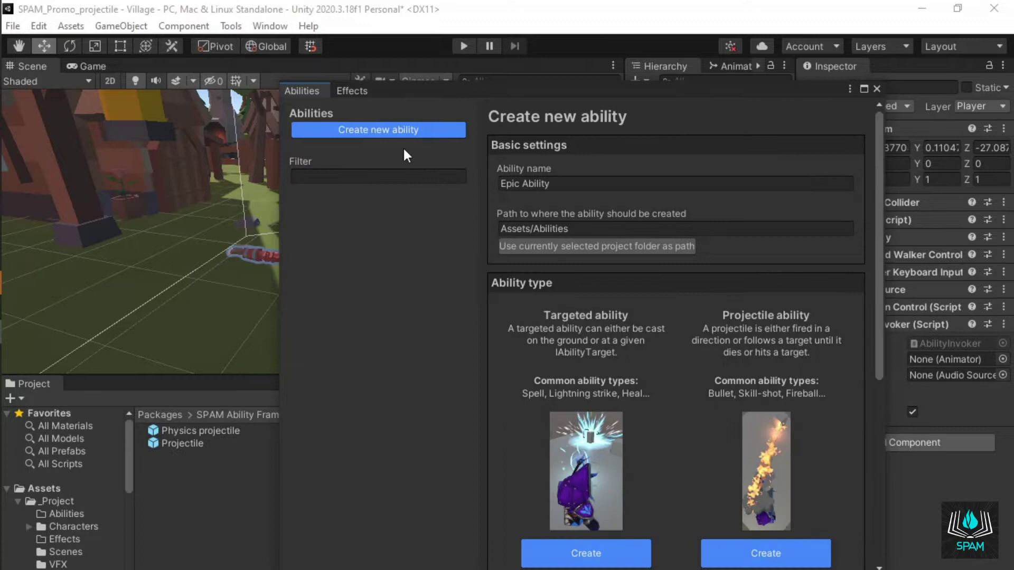
{"action": "left_click", "coordinate": [554, 191]}
{"action": "type", "text": "Fireball"}
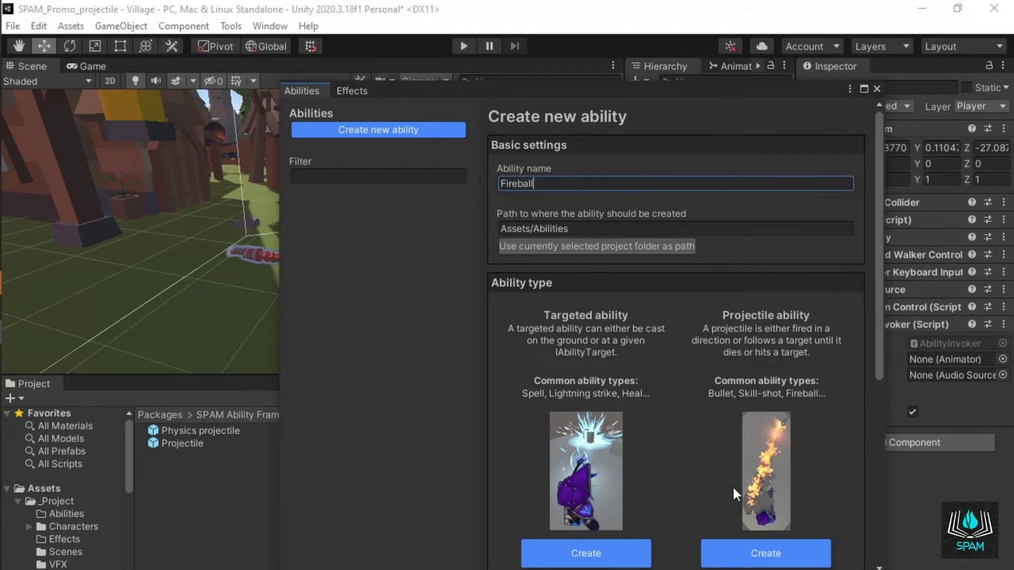
{"action": "scroll", "coordinate": [733, 487], "scroll_direction": "down", "scroll_amount": 5}
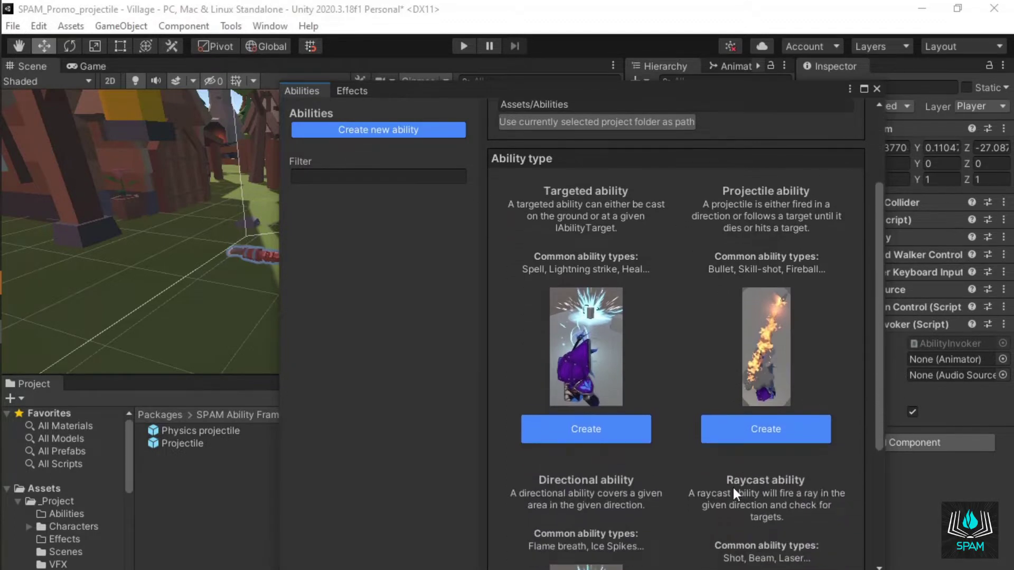
{"action": "left_click", "coordinate": [751, 431]}
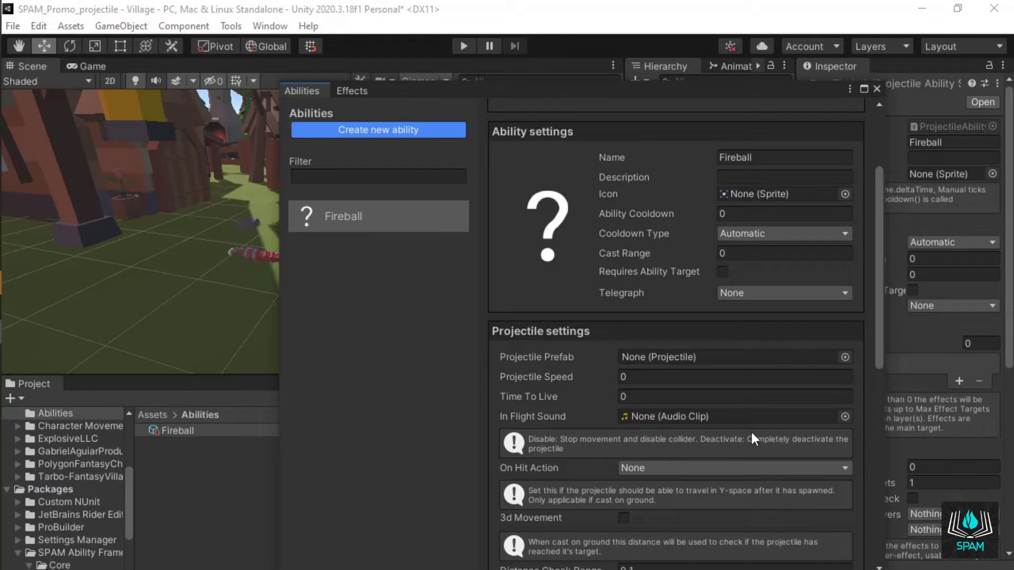
{"action": "left_click", "coordinate": [737, 215]}
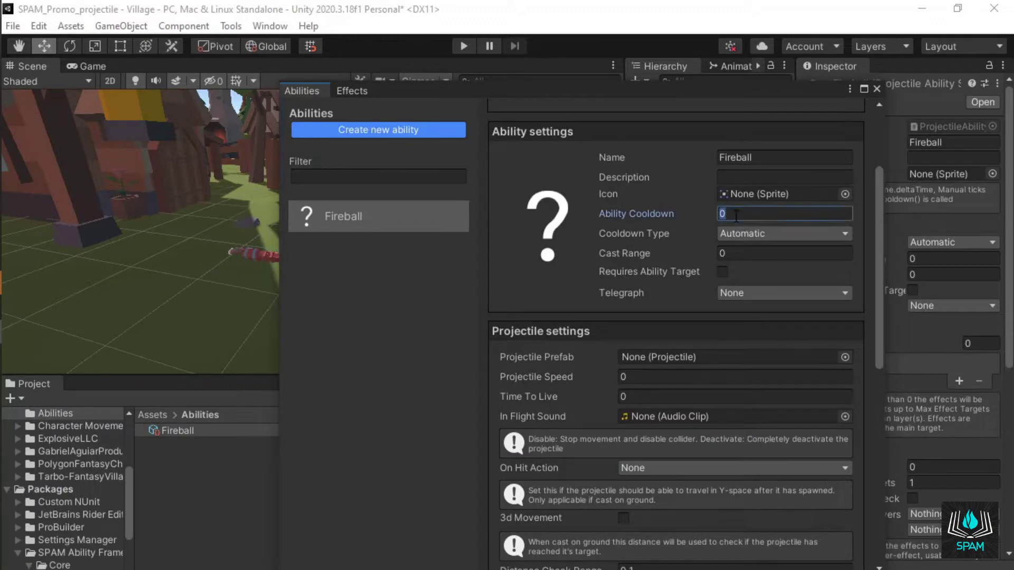
{"action": "type", "text": ".5"}
Create a prefab variant of the Projectile prefab named 'Fireball'.
{"action": "scroll", "coordinate": [112, 489], "scroll_direction": "down", "scroll_amount": 5}
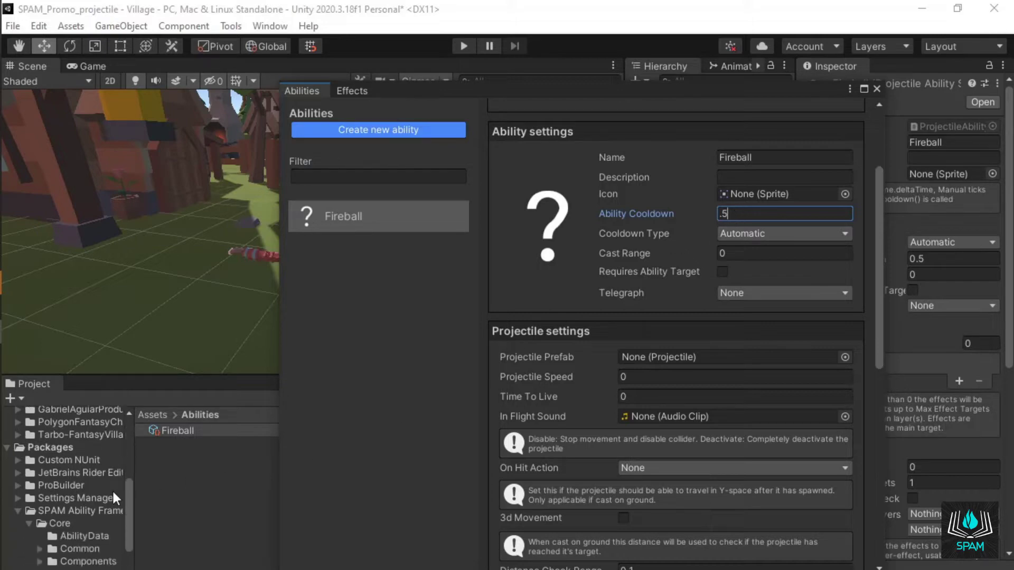
{"action": "left_click", "coordinate": [106, 517]}
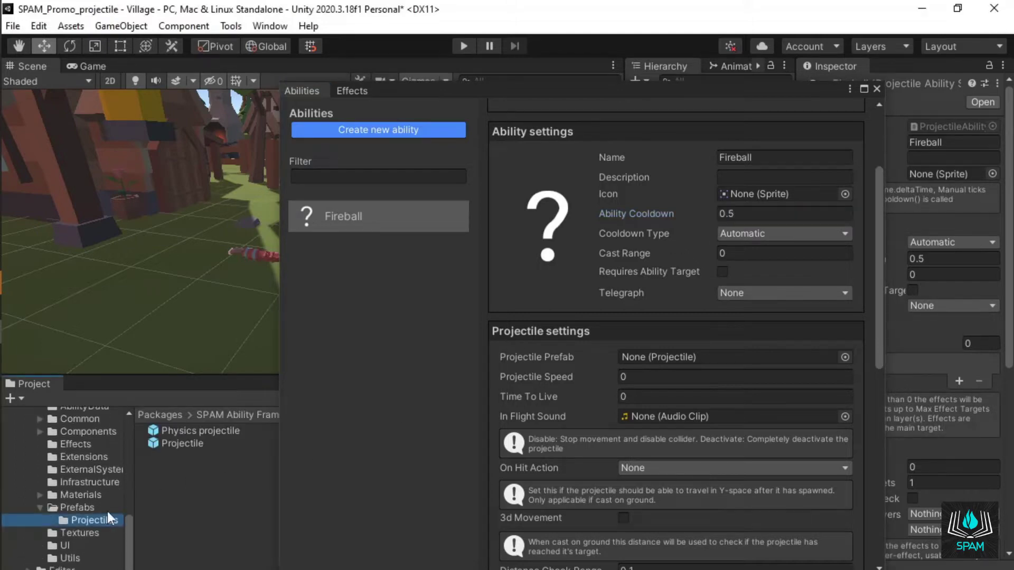
{"action": "right_click", "coordinate": [177, 446]}
{"action": "mouse_move", "coordinate": [313, 35]}
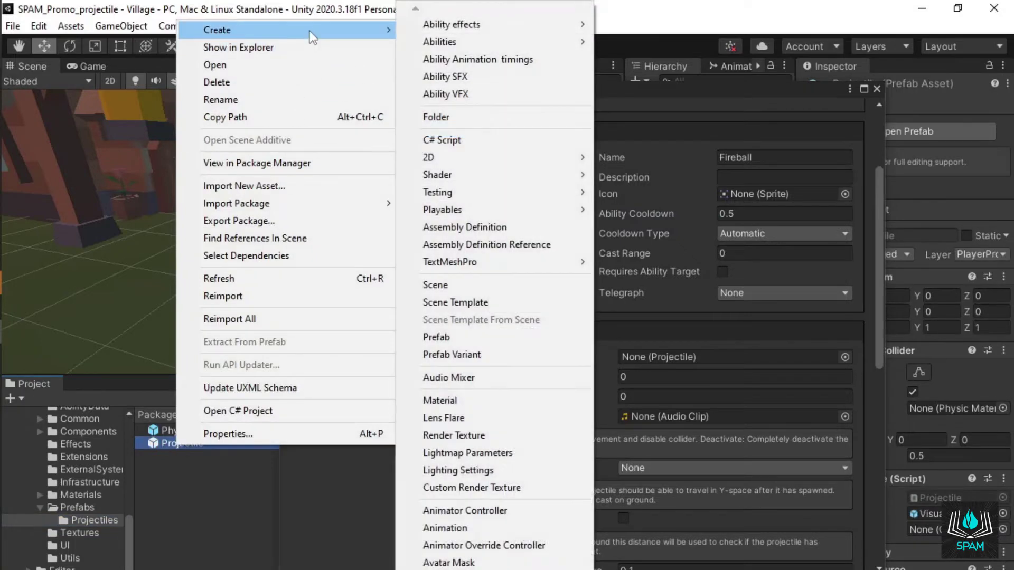
{"action": "left_click", "coordinate": [508, 354]}
{"action": "type", "text": "Fireball"}
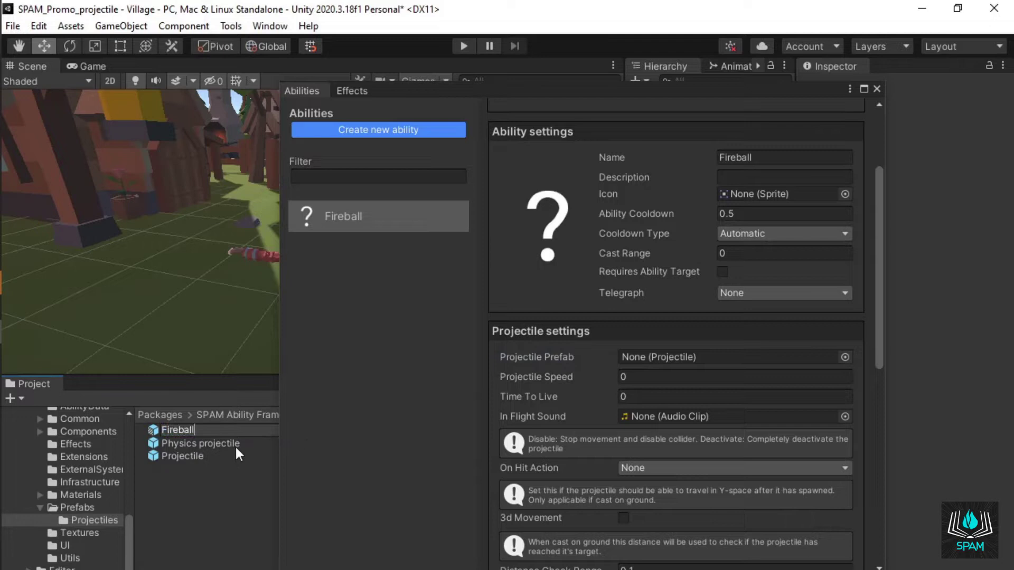
{"action": "key", "text": "Return"}
Add fireball_projectile inside the Fireball prefab and set it as the Projectile Visual.
{"action": "scroll", "coordinate": [69, 508], "scroll_direction": "up", "scroll_amount": 10}
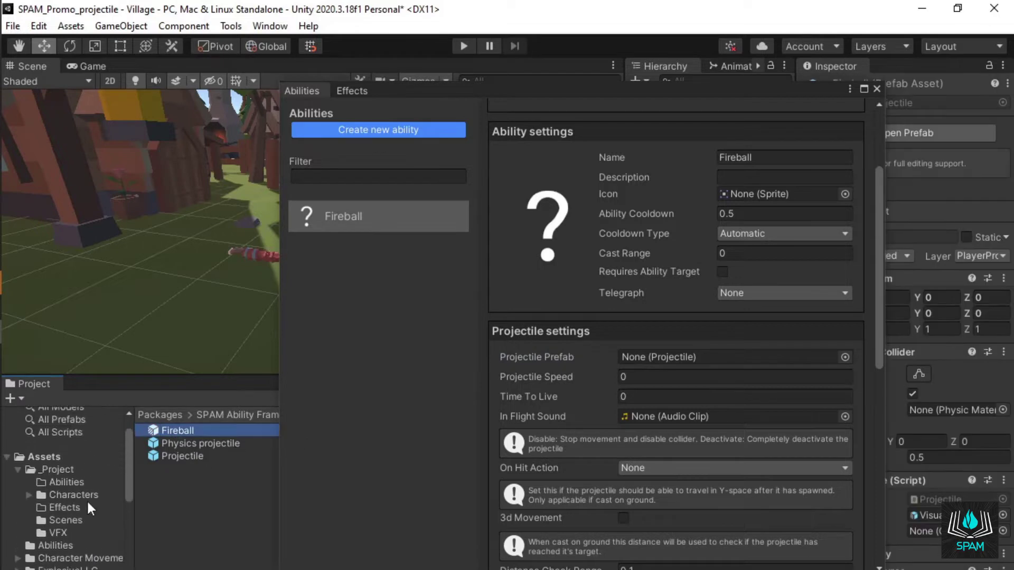
{"action": "left_click", "coordinate": [71, 547]}
{"action": "scroll", "coordinate": [80, 539], "scroll_direction": "down", "scroll_amount": 5}
{"action": "scroll", "coordinate": [63, 533], "scroll_direction": "up", "scroll_amount": 4}
{"action": "double_click", "coordinate": [178, 443]}
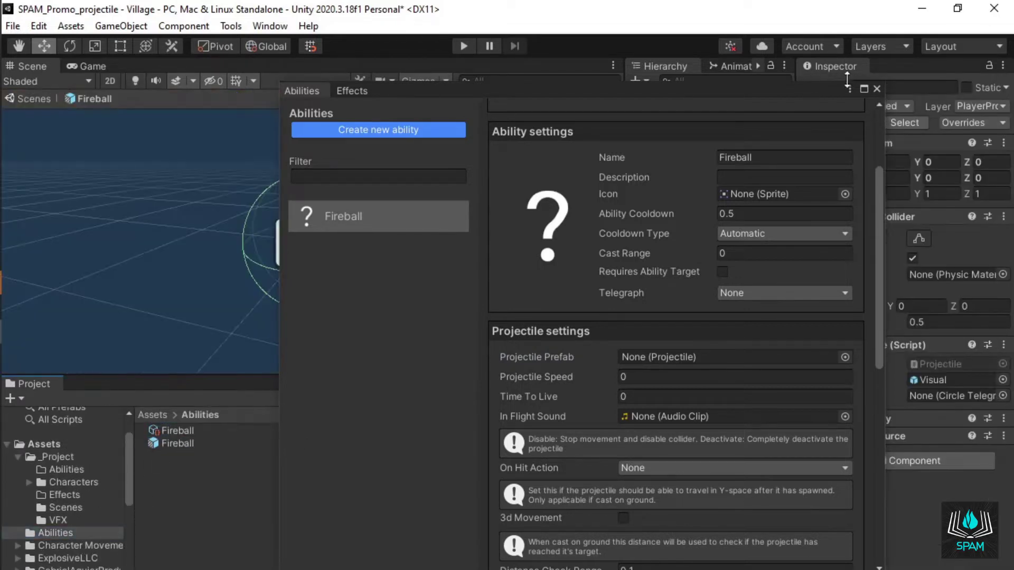
{"action": "left_click", "coordinate": [58, 520]}
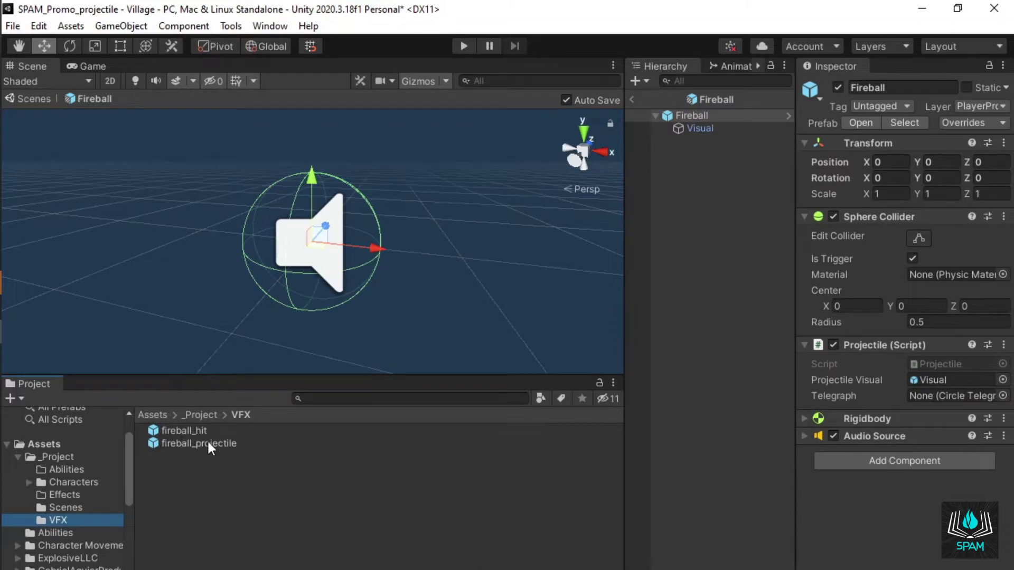
{"action": "left_click_drag", "start_coordinate": [206, 440], "coordinate": [746, 159]}
{"action": "left_click", "coordinate": [724, 114]}
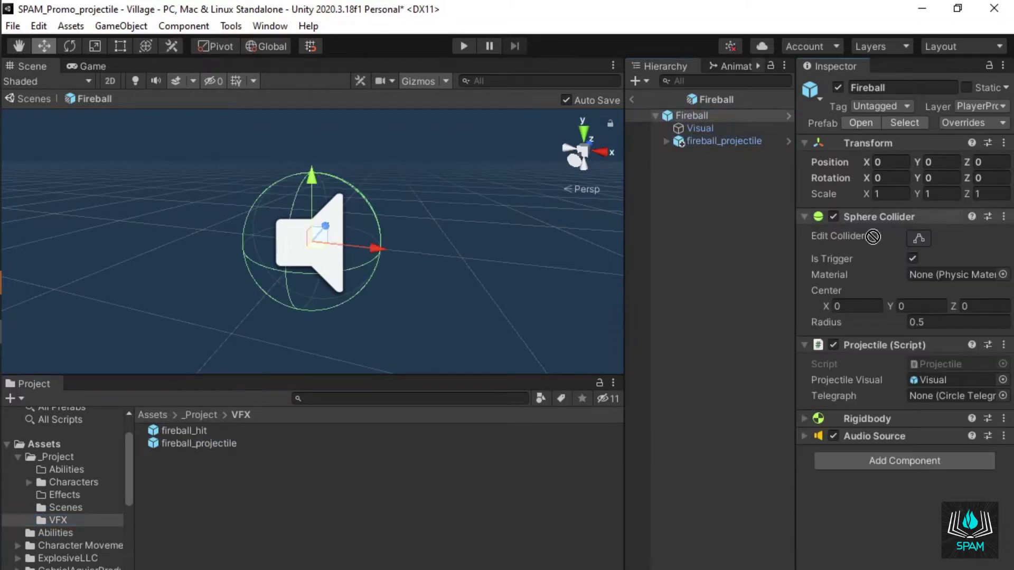
{"action": "left_click_drag", "start_coordinate": [873, 237], "coordinate": [951, 380]}
Return to the Village scene and assign the Fireball prefab as Fireball's Projectile Prefab.
{"action": "left_click", "coordinate": [633, 100]}
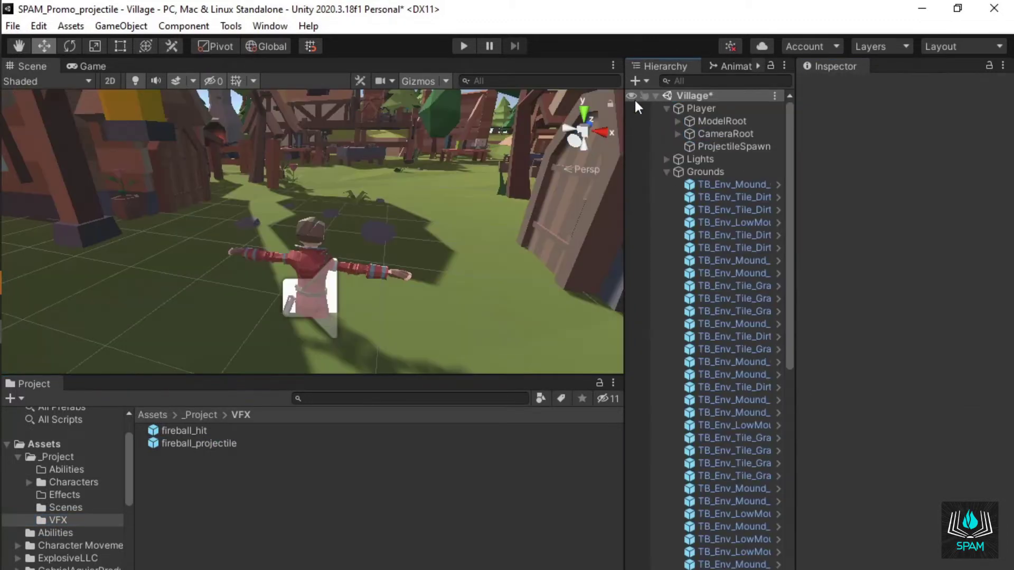
{"action": "left_click", "coordinate": [56, 533]}
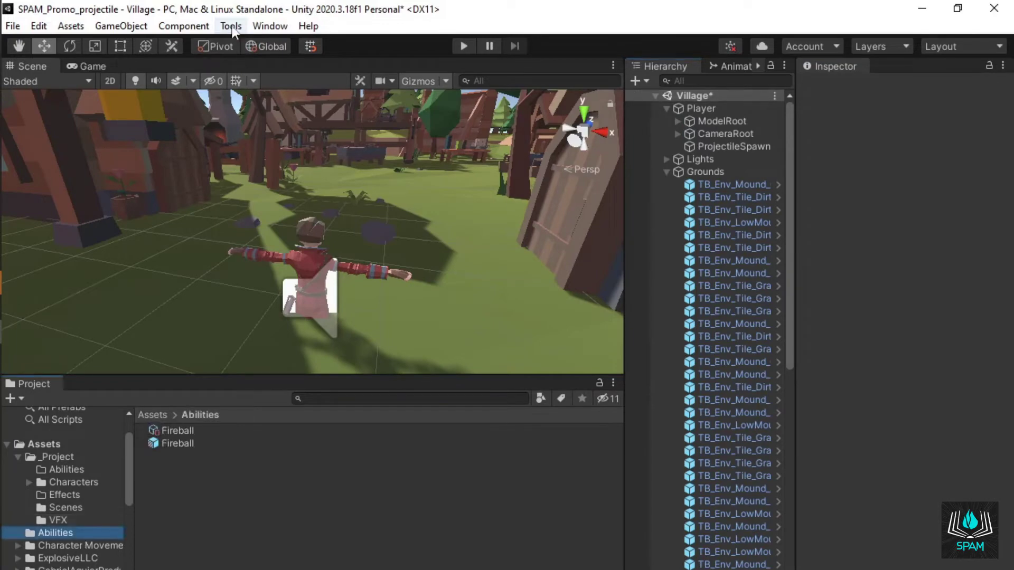
{"action": "left_click", "coordinate": [268, 27]}
{"action": "left_click", "coordinate": [315, 131]}
{"action": "left_click", "coordinate": [364, 213]}
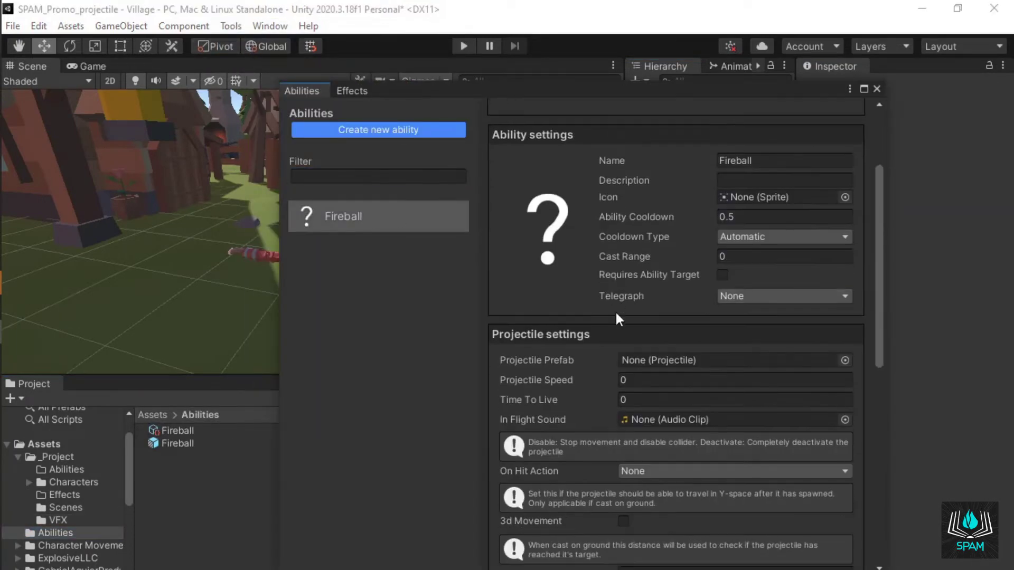
{"action": "left_click", "coordinate": [190, 444]}
{"action": "left_click_drag", "start_coordinate": [189, 444], "coordinate": [639, 359]}
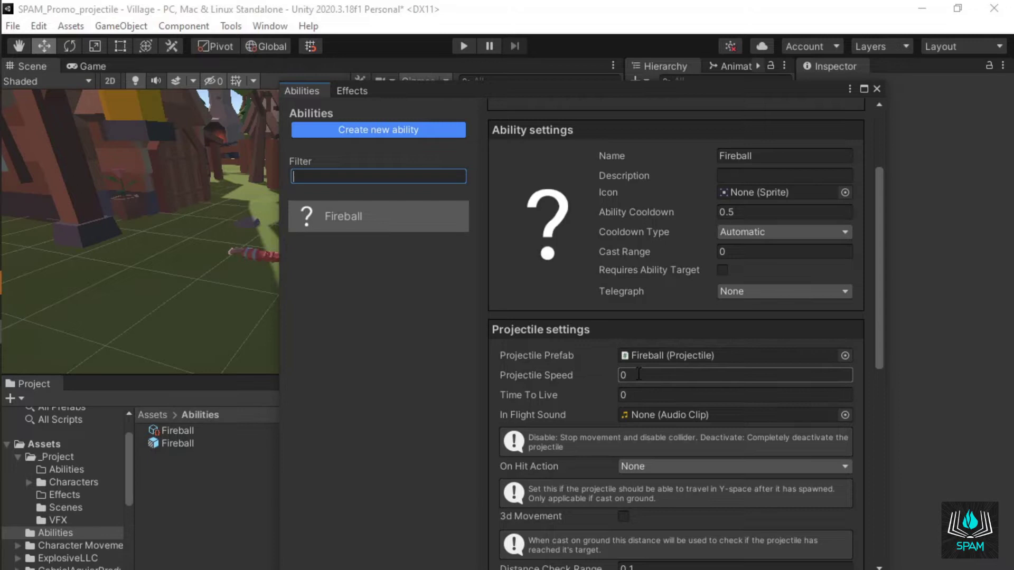
Set Projectile Speed 10, Time To Live 15, On Hit Action Deactivate, and enable 3d Movement.
{"action": "left_click", "coordinate": [639, 374]}
{"action": "type", "text": "10"}
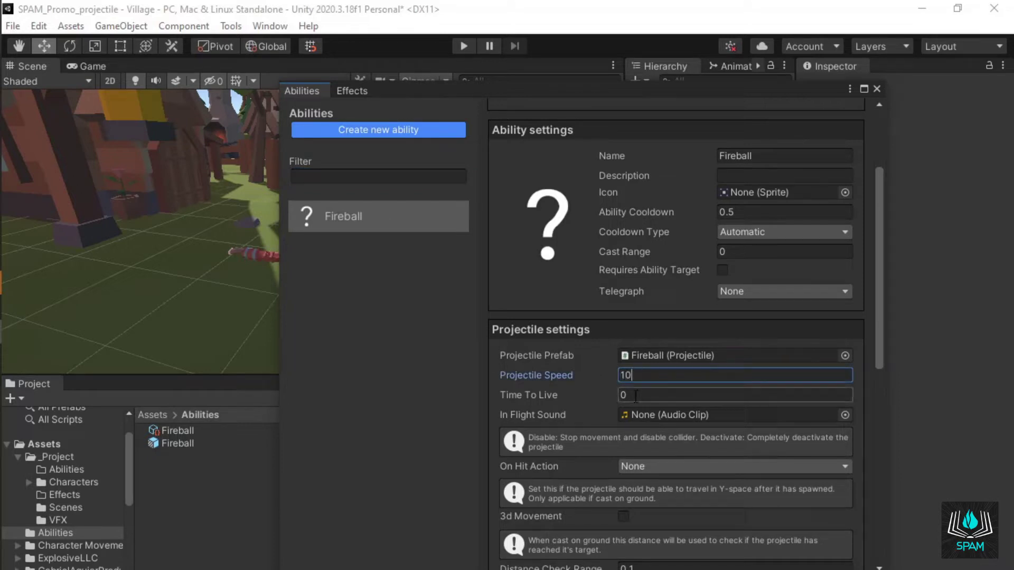
{"action": "left_click", "coordinate": [636, 395]}
{"action": "type", "text": "15"}
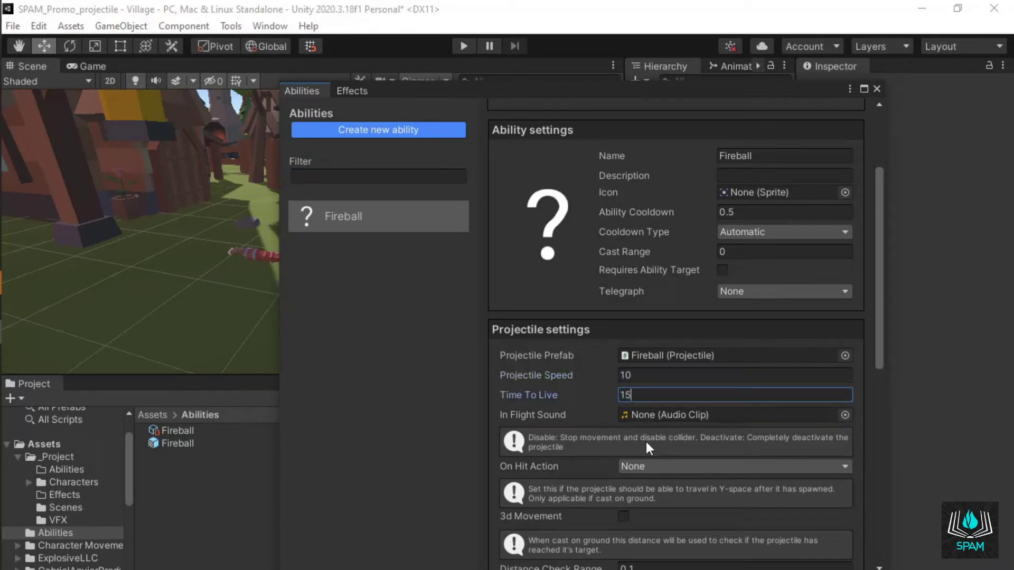
{"action": "left_click", "coordinate": [649, 465]}
{"action": "left_click", "coordinate": [660, 519]}
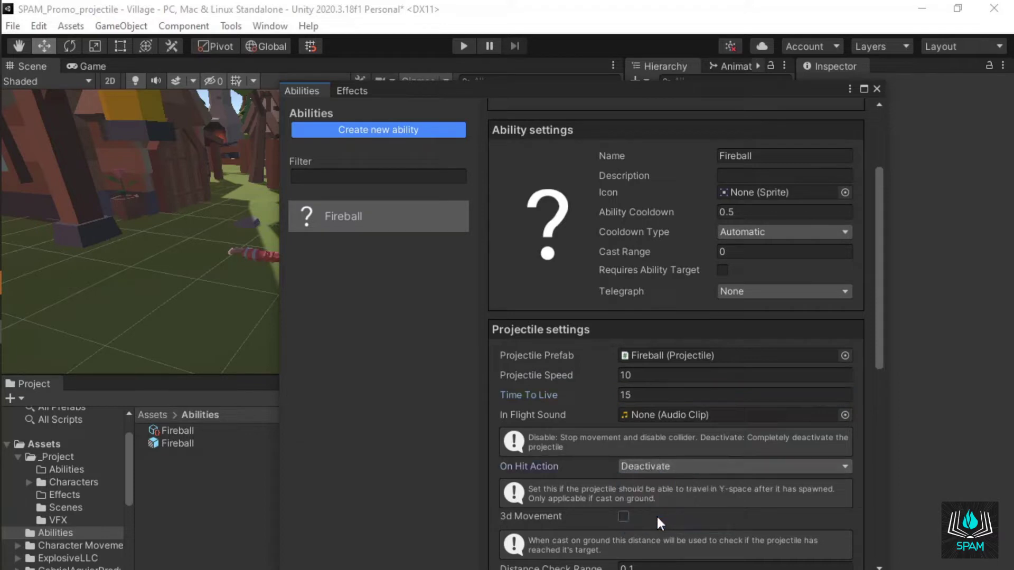
{"action": "left_click", "coordinate": [624, 517]}
{"action": "scroll", "coordinate": [624, 519], "scroll_direction": "down", "scroll_amount": 10}
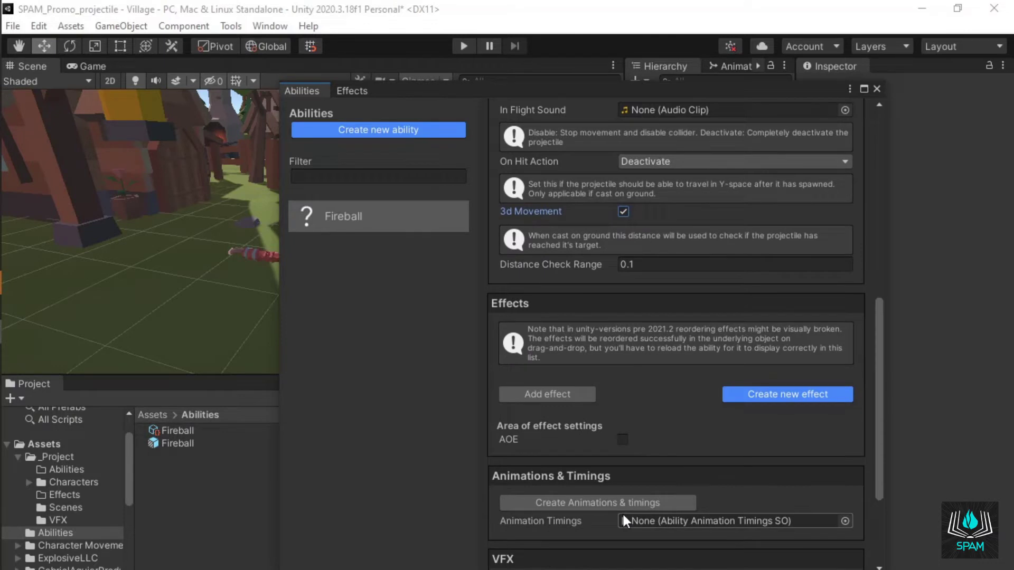
Create an ExplosionForce effect named 'Explosion' with Force 300 and Up Modifier 9.
{"action": "left_click", "coordinate": [744, 395]}
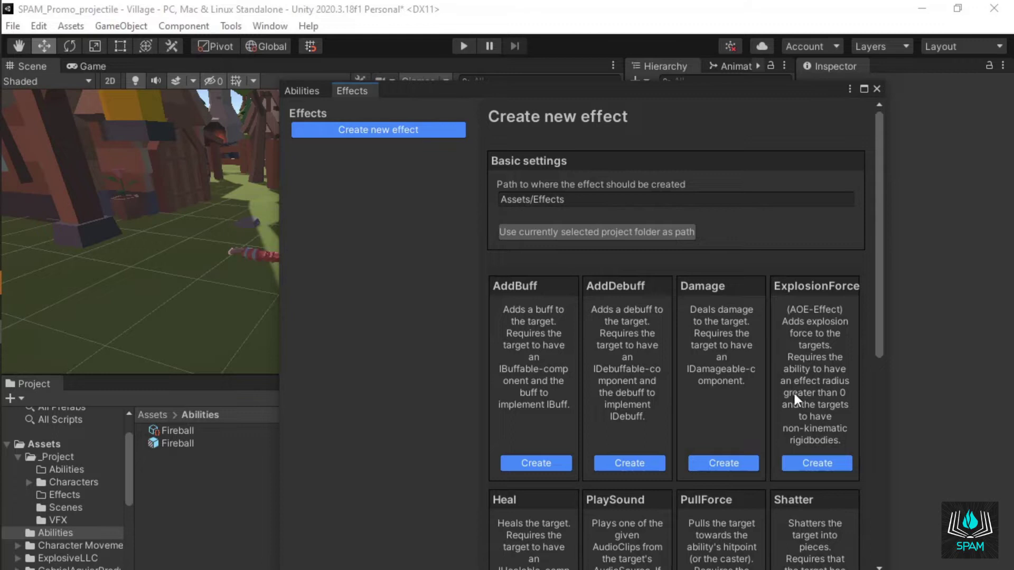
{"action": "left_click", "coordinate": [817, 464]}
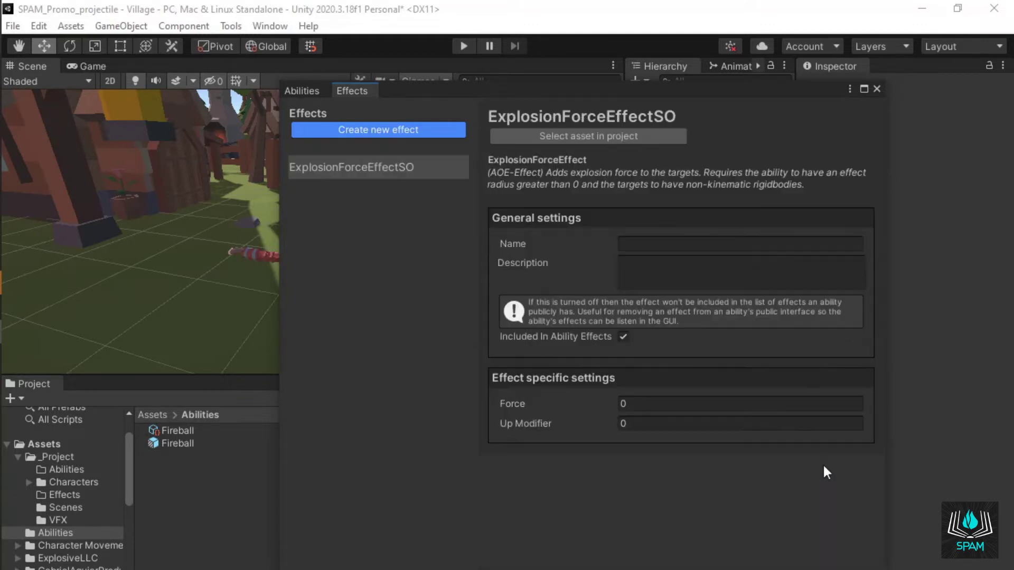
{"action": "left_click", "coordinate": [657, 245]}
{"action": "type", "text": "Explosion"}
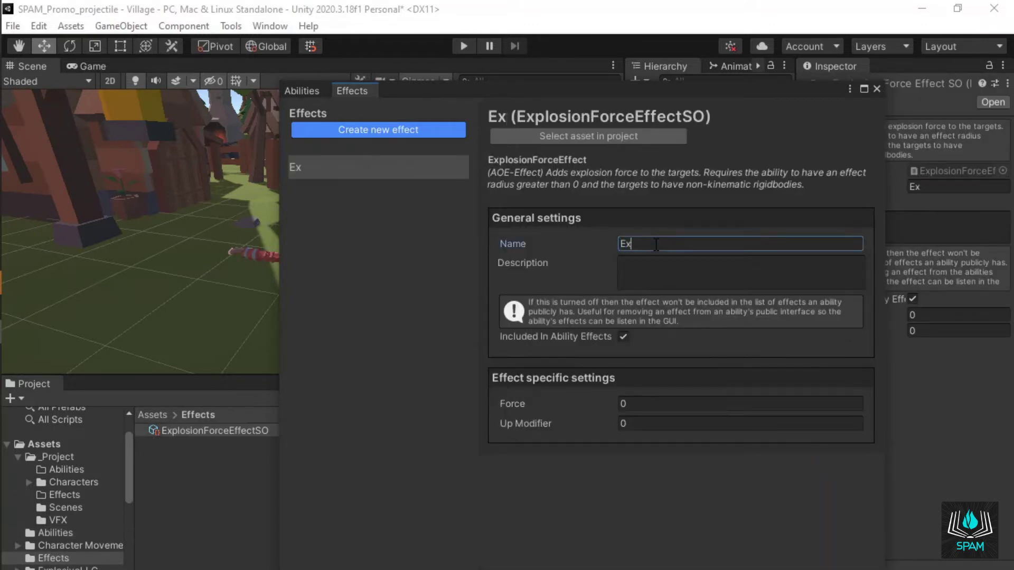
{"action": "left_click", "coordinate": [633, 403]}
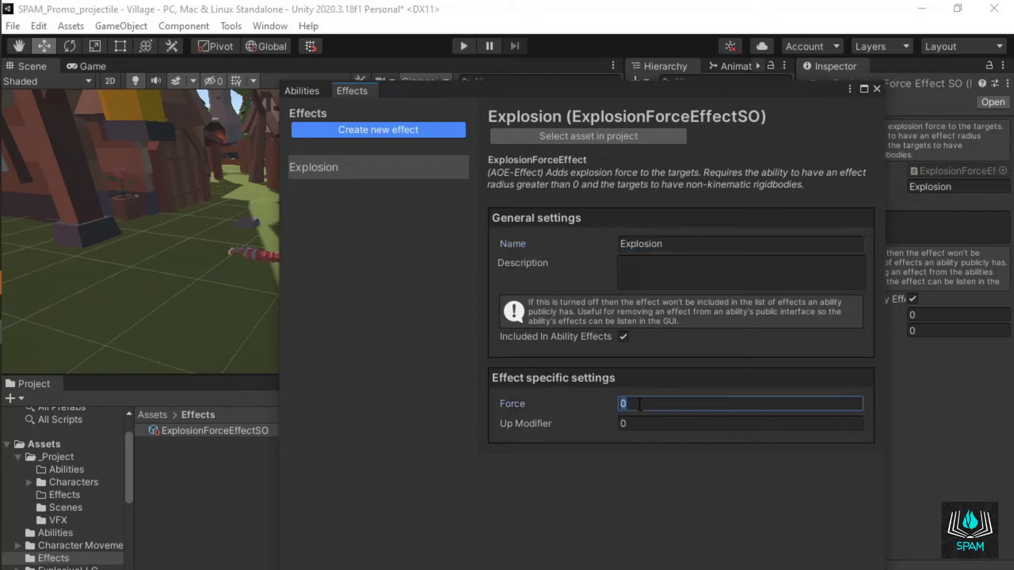
{"action": "type", "text": "300"}
{"action": "left_click", "coordinate": [634, 422]}
{"action": "type", "text": "9"}
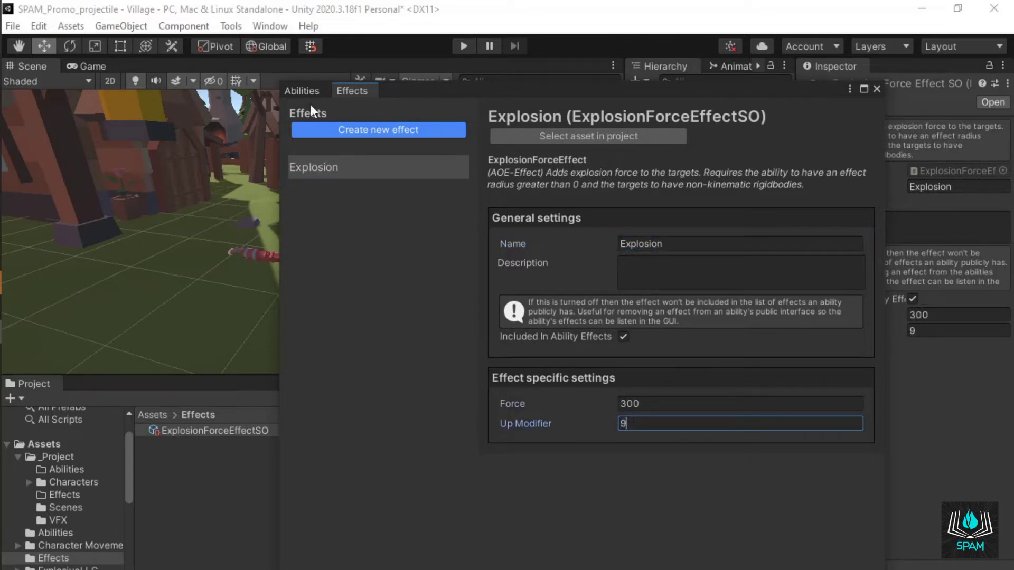
Add the Explosion effect to the Fireball ability and make it an AOE effect.
{"action": "left_click", "coordinate": [302, 91]}
{"action": "left_click", "coordinate": [565, 397]}
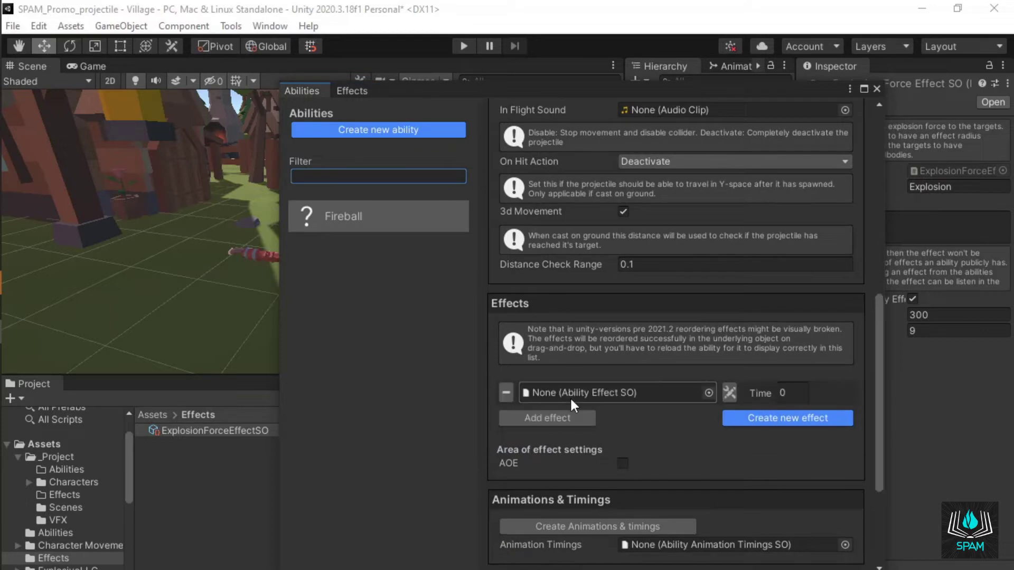
{"action": "left_click", "coordinate": [710, 393]}
{"action": "double_click", "coordinate": [715, 391]}
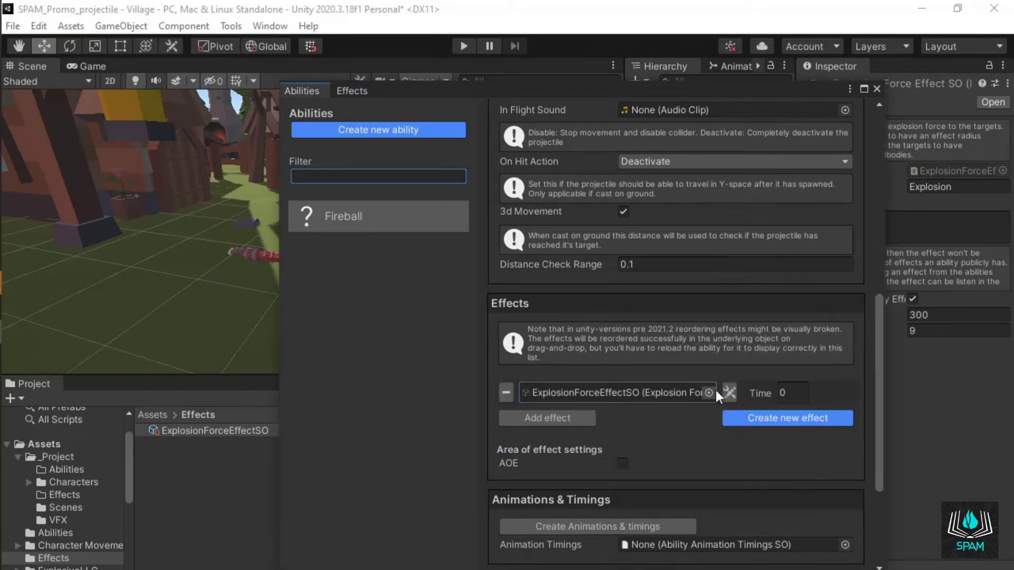
{"action": "left_click", "coordinate": [622, 464]}
Set Effect Radius 2, Max Effect Targets 20, and Effect Layers Props and Buildings.
{"action": "scroll", "coordinate": [619, 460], "scroll_direction": "down", "scroll_amount": 3}
{"action": "left_click", "coordinate": [635, 359]}
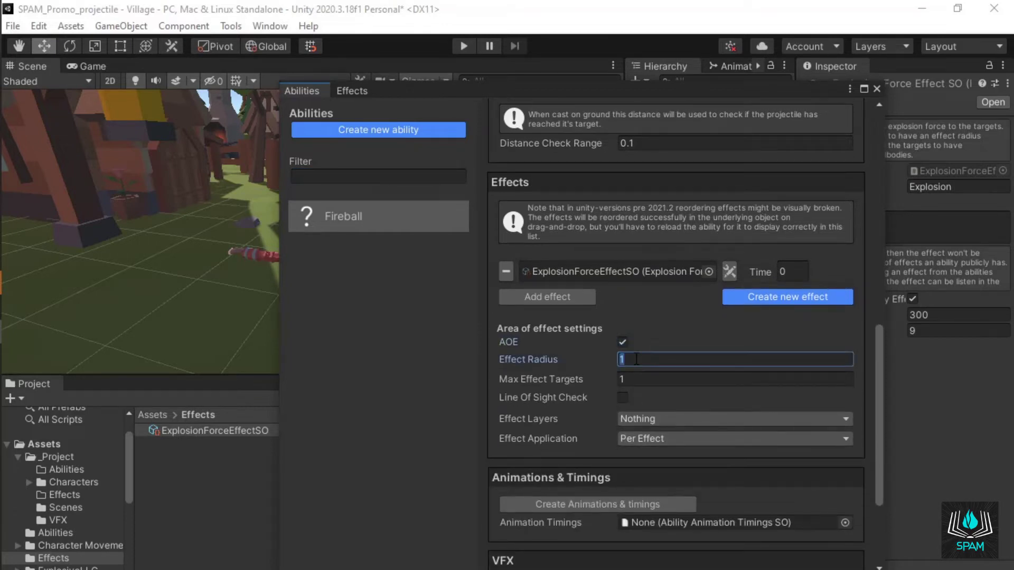
{"action": "type", "text": "2"}
{"action": "left_click", "coordinate": [636, 379]}
{"action": "type", "text": "20"}
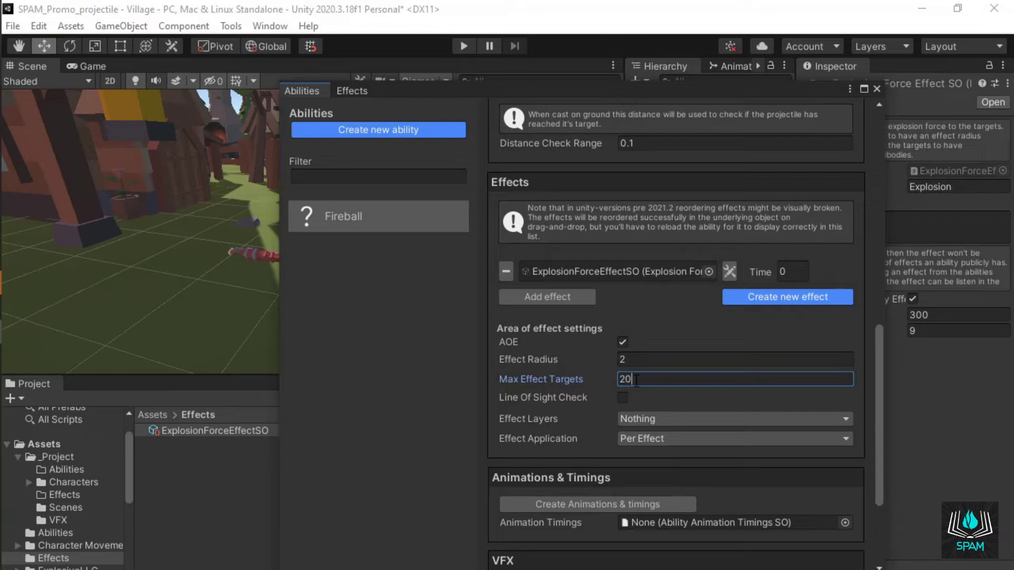
{"action": "left_click", "coordinate": [645, 417]}
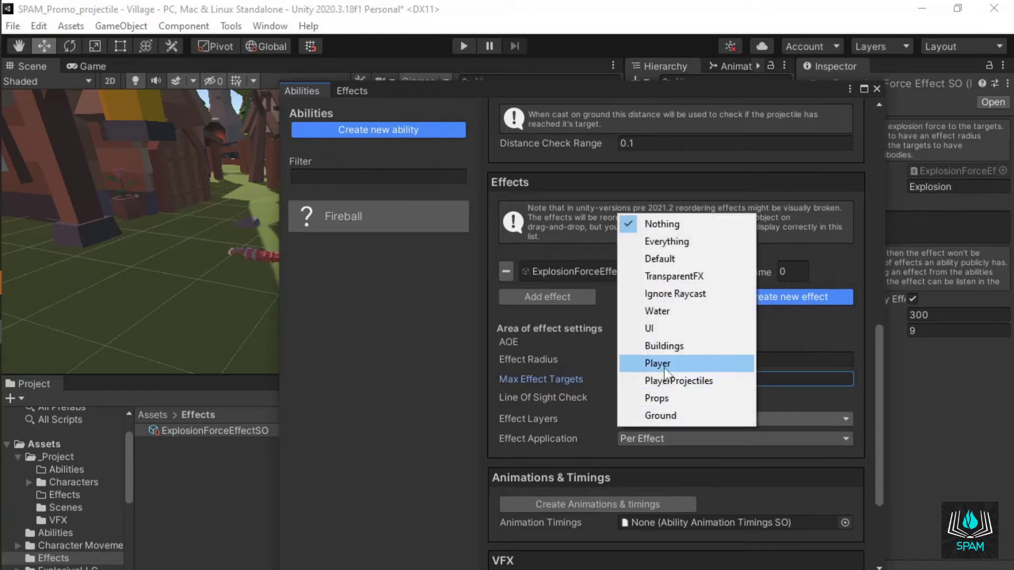
{"action": "left_click", "coordinate": [657, 399]}
{"action": "left_click", "coordinate": [655, 414]}
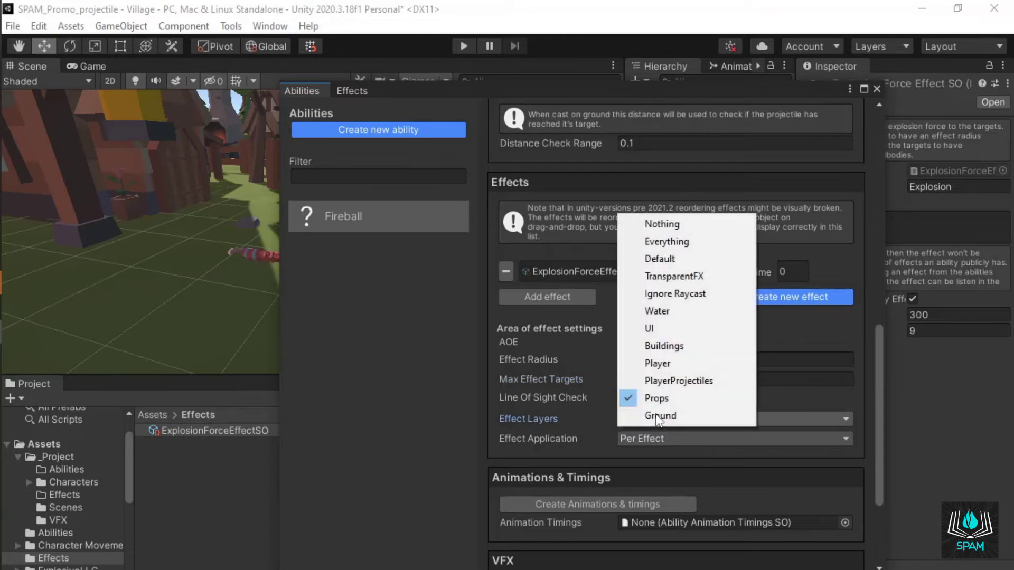
{"action": "left_click", "coordinate": [672, 344]}
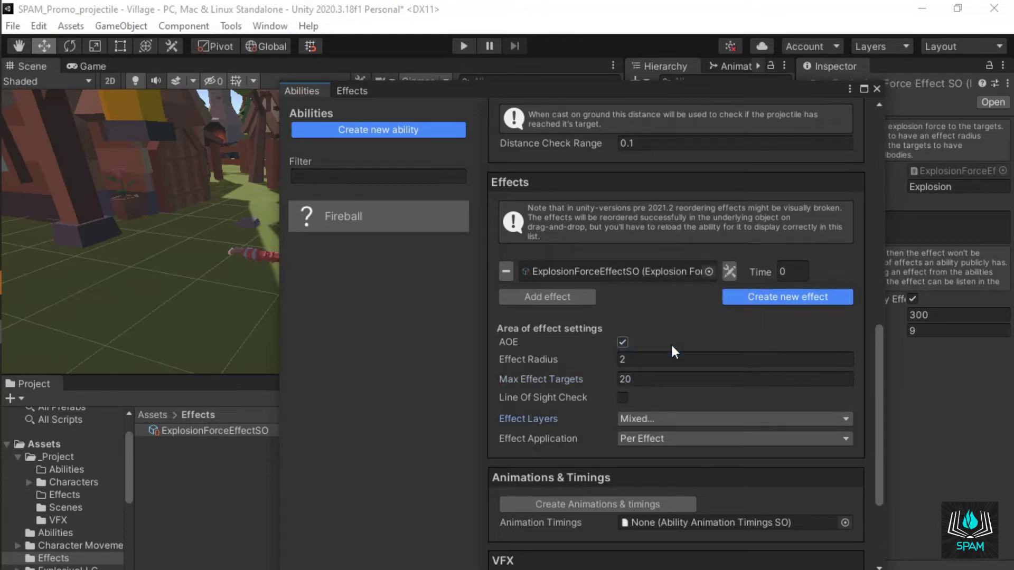
Dock the ability editor and create an empty child of Player named 'Fireball'.
{"action": "left_click_drag", "start_coordinate": [651, 88], "coordinate": [382, 81]}
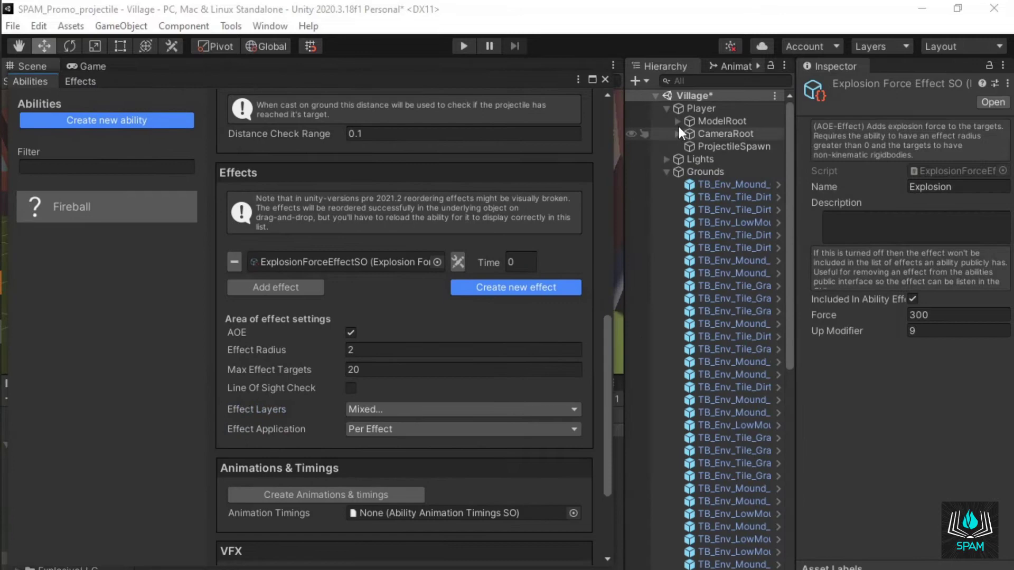
{"action": "left_click", "coordinate": [697, 111]}
{"action": "right_click", "coordinate": [695, 111]}
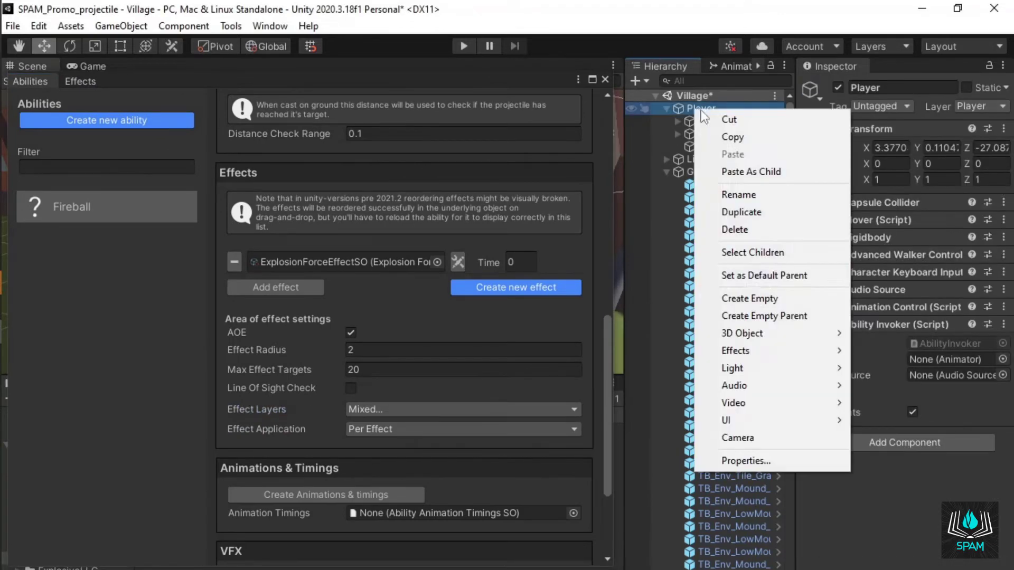
{"action": "left_click", "coordinate": [754, 296]}
{"action": "type", "text": "Fireball"}
{"action": "key", "text": "Return"}
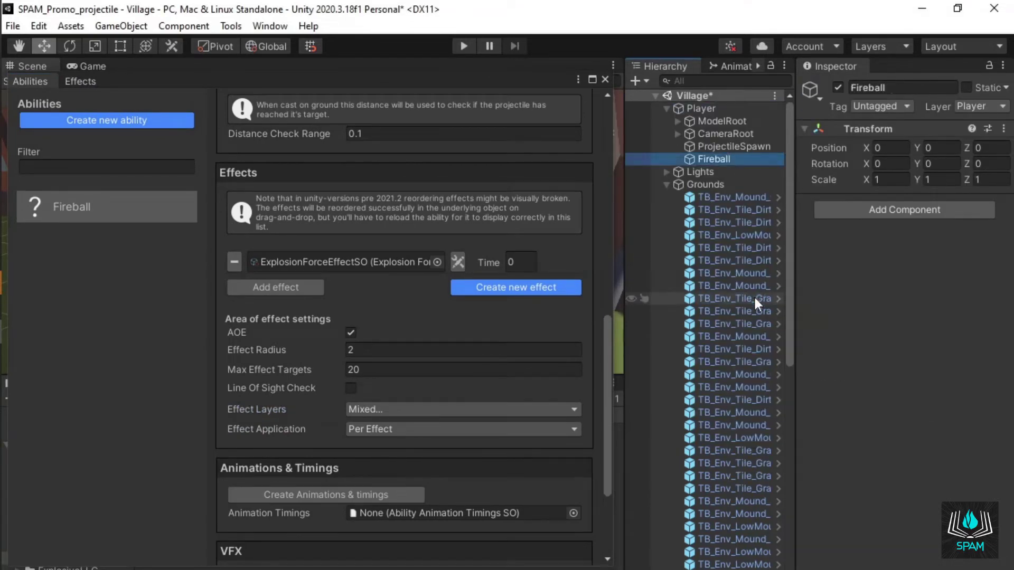
Make Fireball a directional projectile with ProjectileSpawn as its Spawn Point.
{"action": "scroll", "coordinate": [466, 317], "scroll_direction": "up", "scroll_amount": 10}
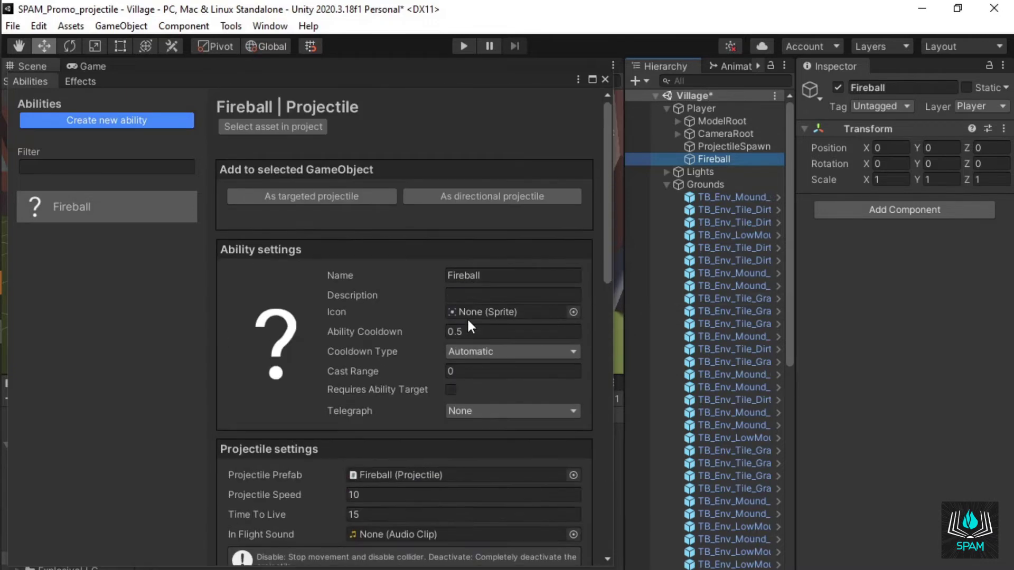
{"action": "left_click", "coordinate": [532, 206]}
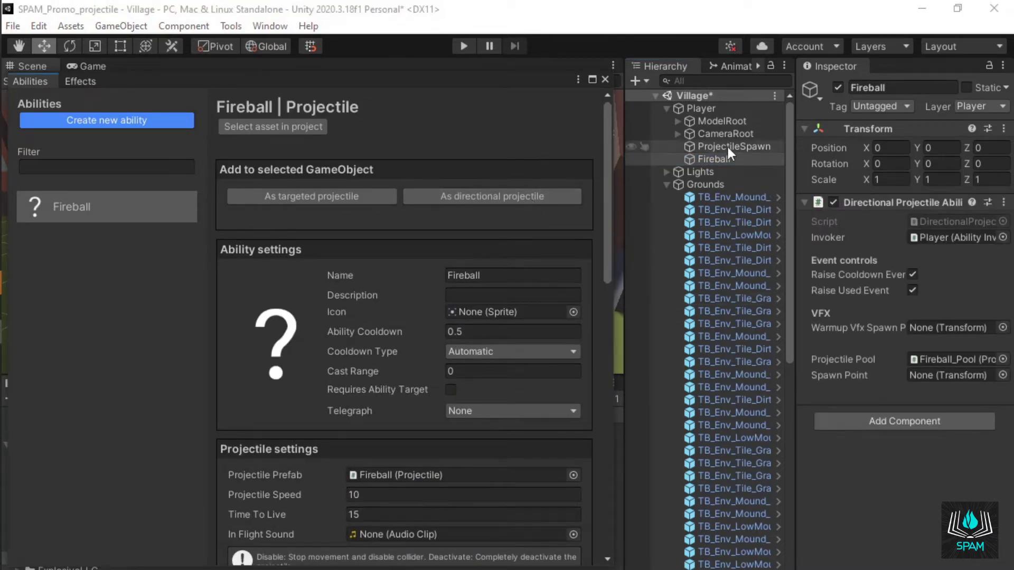
{"action": "left_click_drag", "start_coordinate": [726, 146], "coordinate": [942, 373]}
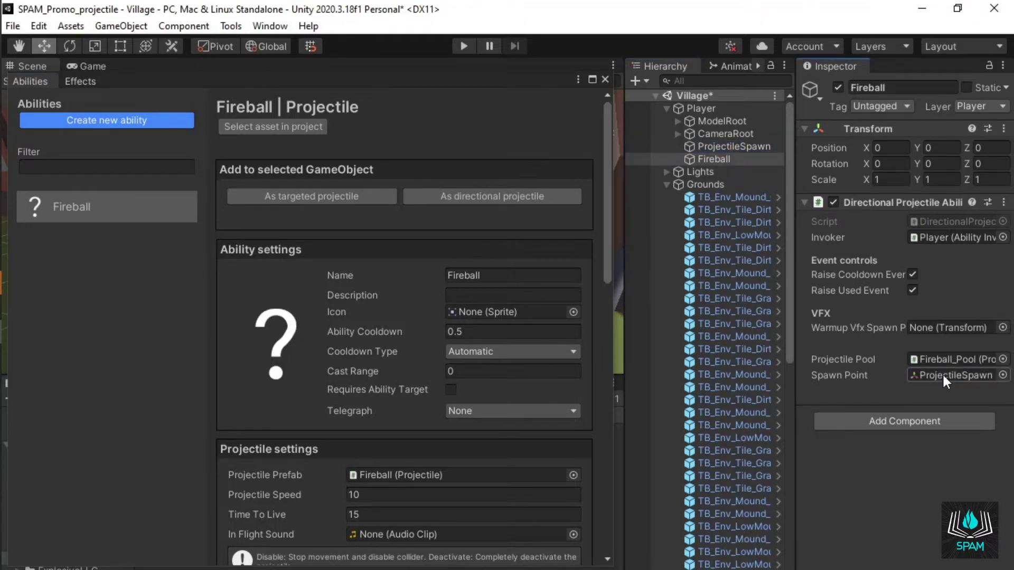
Select Fireball_Pool in the Hierarchy and set No In Pool to 5.
{"action": "left_click", "coordinate": [667, 185]}
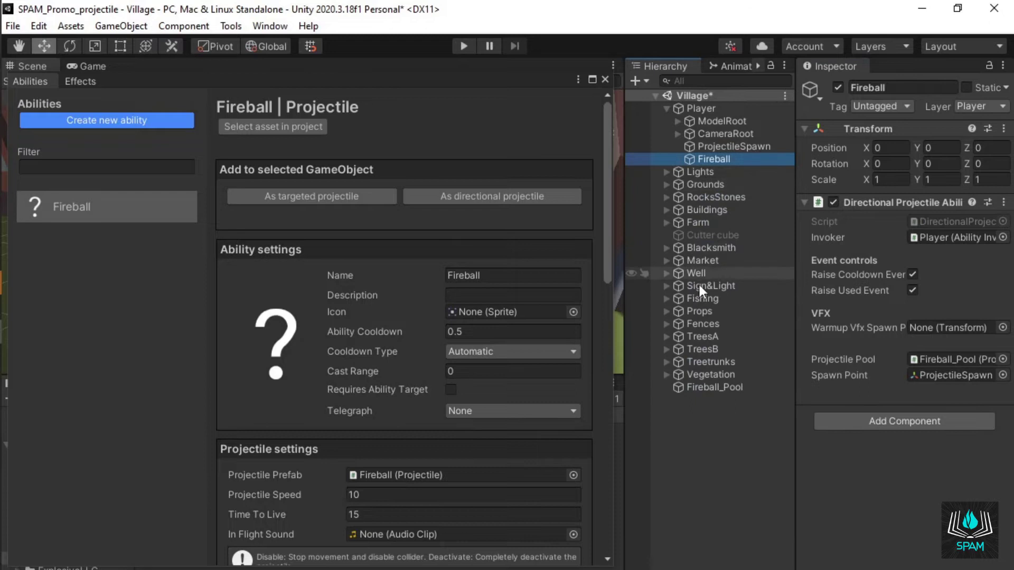
{"action": "left_click", "coordinate": [704, 386]}
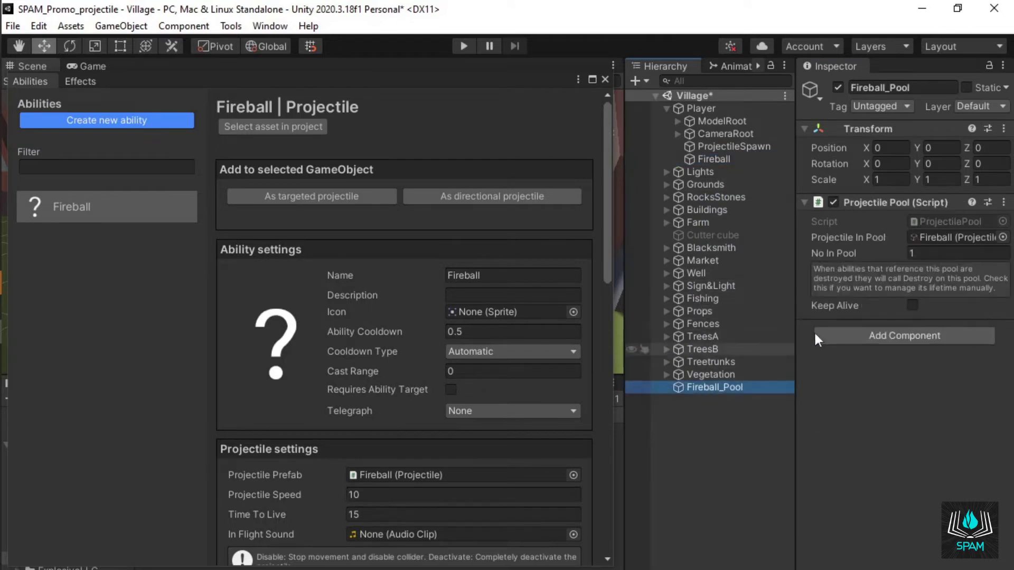
{"action": "left_click", "coordinate": [916, 252]}
{"action": "type", "text": "5"}
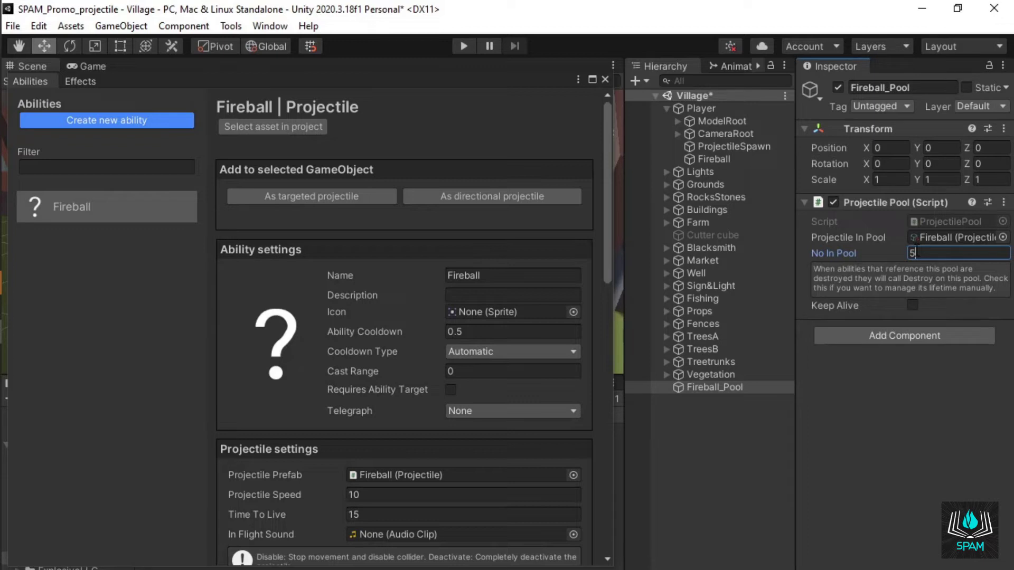
Add a Cast Ability At Mouse Position component to Player.
{"action": "left_click", "coordinate": [765, 104]}
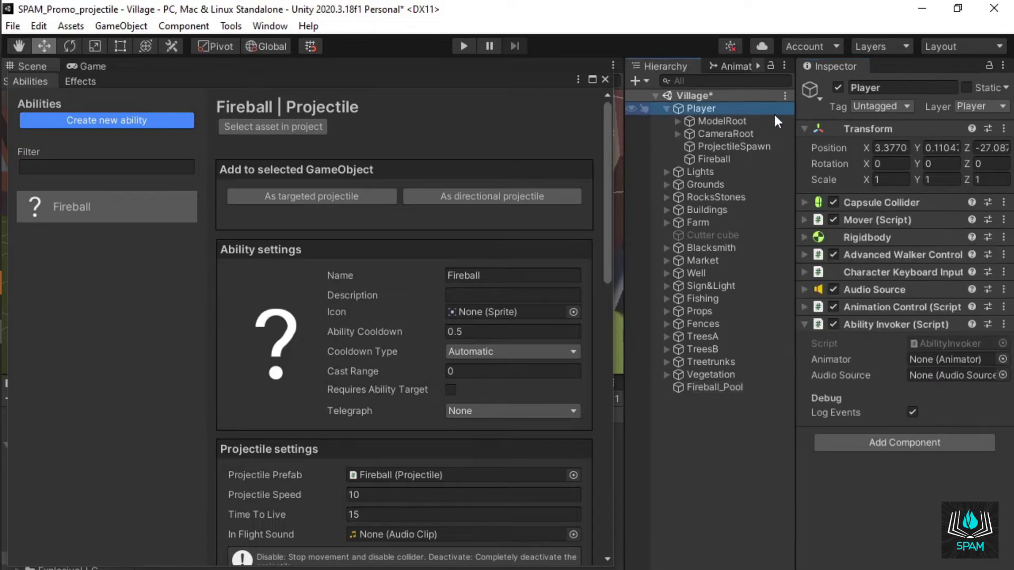
{"action": "left_click", "coordinate": [884, 438]}
{"action": "type", "text": "cast"}
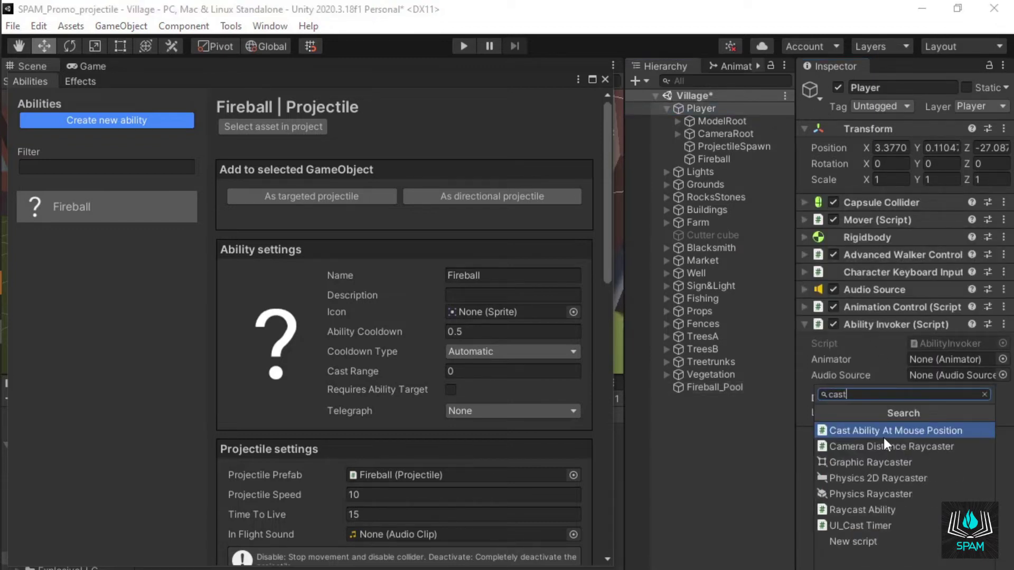
{"action": "key", "text": "Return"}
Assign Fireball as the cast ability, set Raycast Layers to Everything, and close the abilities editor.
{"action": "scroll", "coordinate": [884, 438], "scroll_direction": "down", "scroll_amount": 2}
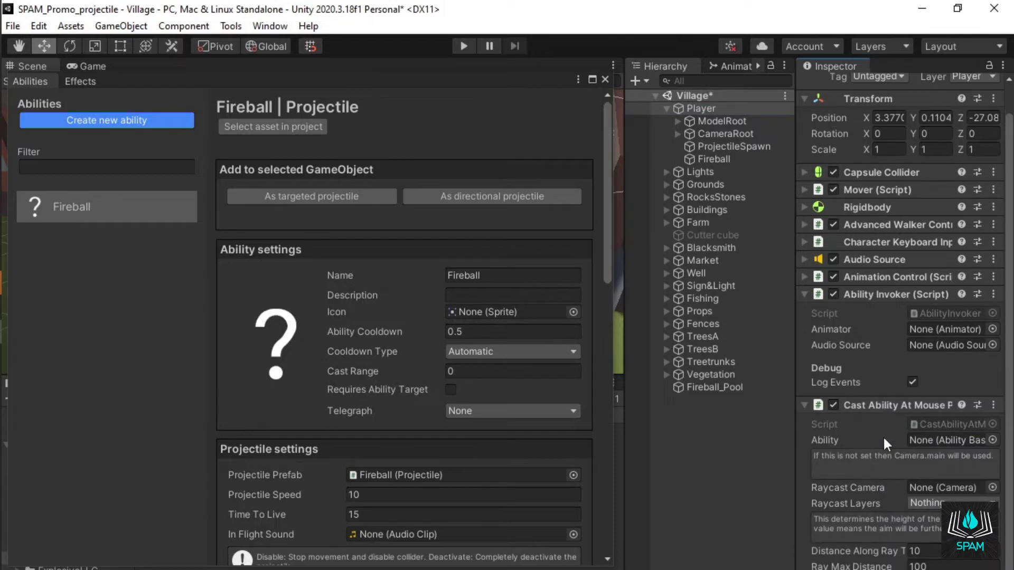
{"action": "left_click_drag", "start_coordinate": [713, 160], "coordinate": [936, 445]}
{"action": "left_click", "coordinate": [939, 503]}
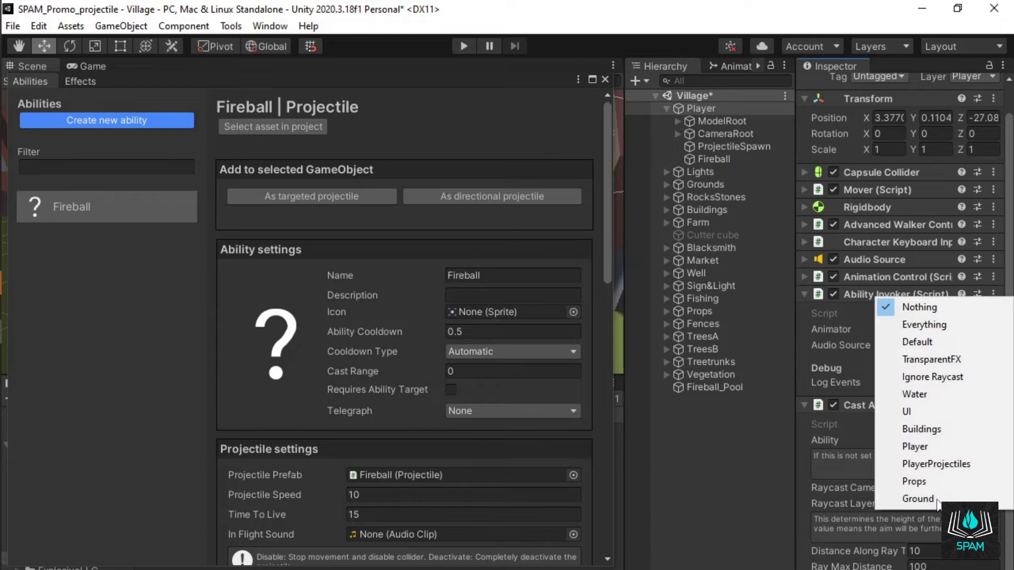
{"action": "left_click", "coordinate": [932, 325]}
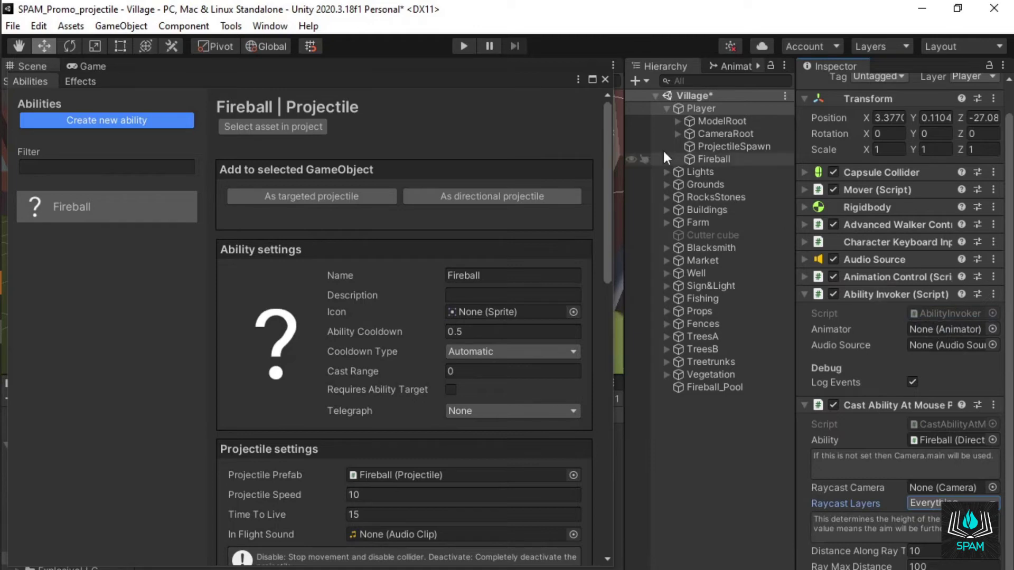
{"action": "left_click", "coordinate": [605, 79]}
{"action": "left_click_drag", "start_coordinate": [400, 243], "coordinate": [450, 232], "text": "alt"}
{"action": "left_click", "coordinate": [279, 315]}
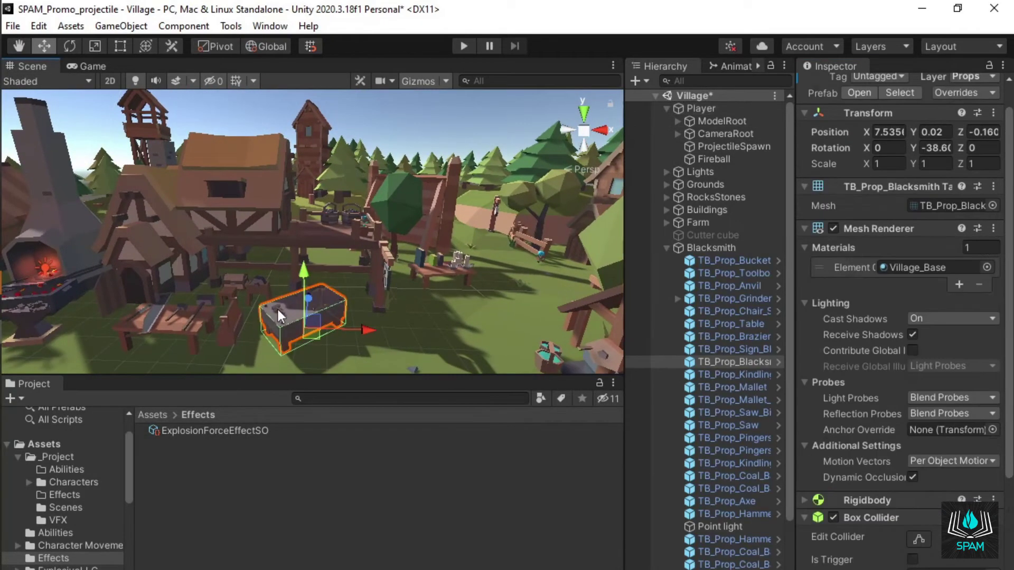
{"action": "scroll", "coordinate": [898, 317], "scroll_direction": "down", "scroll_amount": 5}
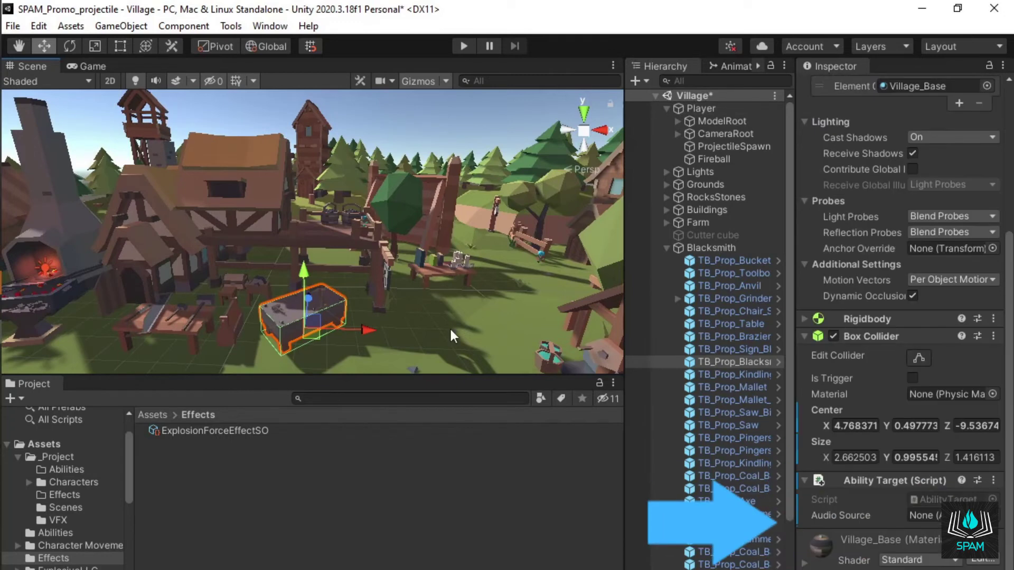
{"action": "left_click", "coordinate": [321, 291]}
{"action": "left_click", "coordinate": [194, 315]}
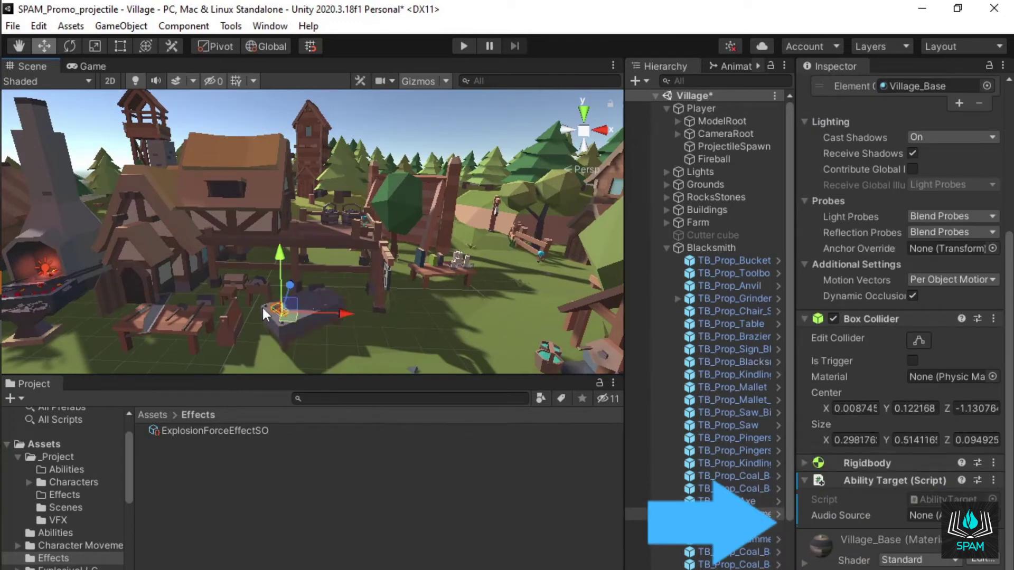
{"action": "scroll", "coordinate": [891, 394], "scroll_direction": "down", "scroll_amount": 4}
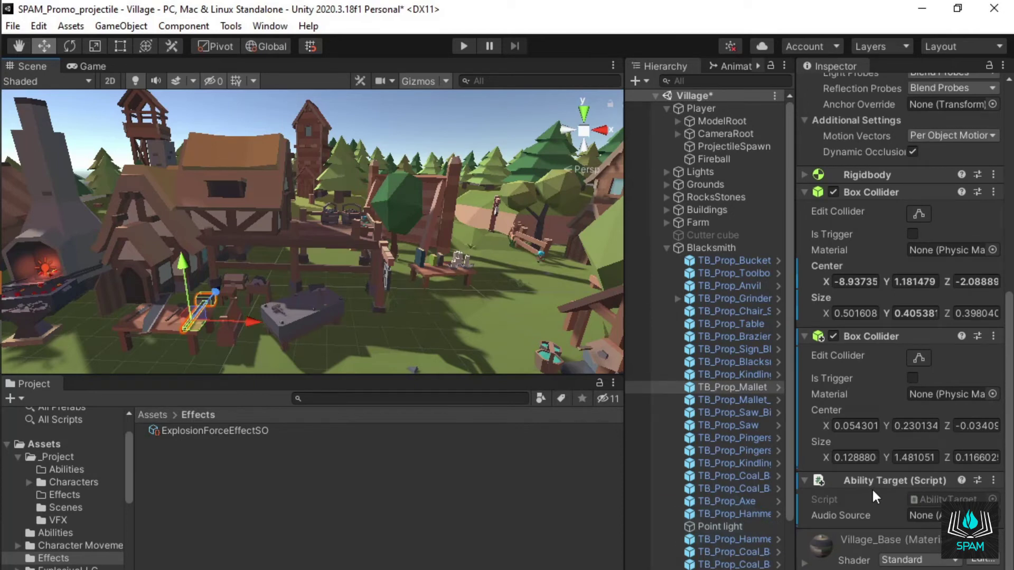
In the Abilities and Effects editor, create a new VFX asset for the Fireball ability.
{"action": "left_click", "coordinate": [233, 26]}
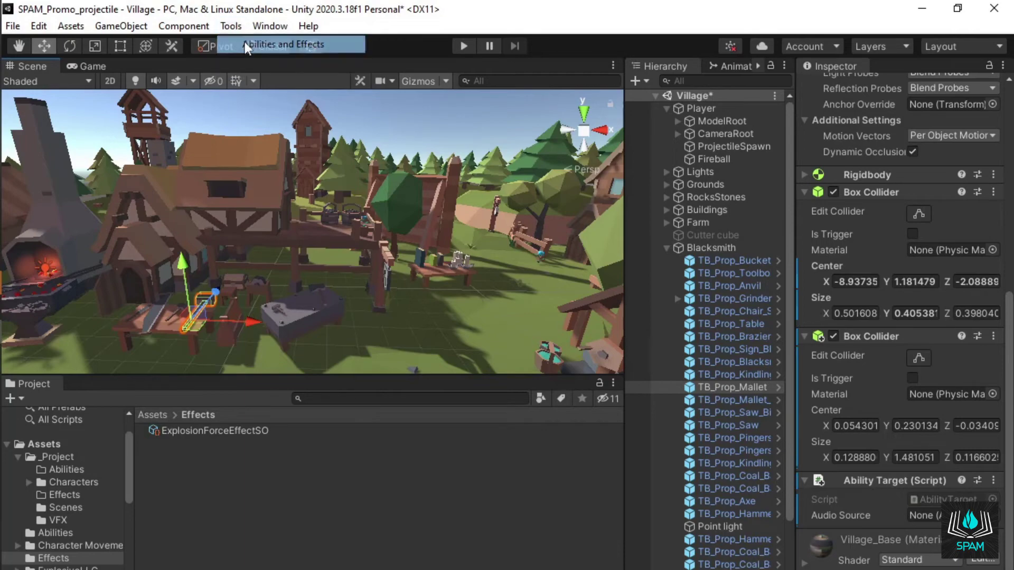
{"action": "left_click", "coordinate": [245, 42]}
{"action": "left_click", "coordinate": [117, 207]}
{"action": "scroll", "coordinate": [408, 266], "scroll_direction": "down", "scroll_amount": 10}
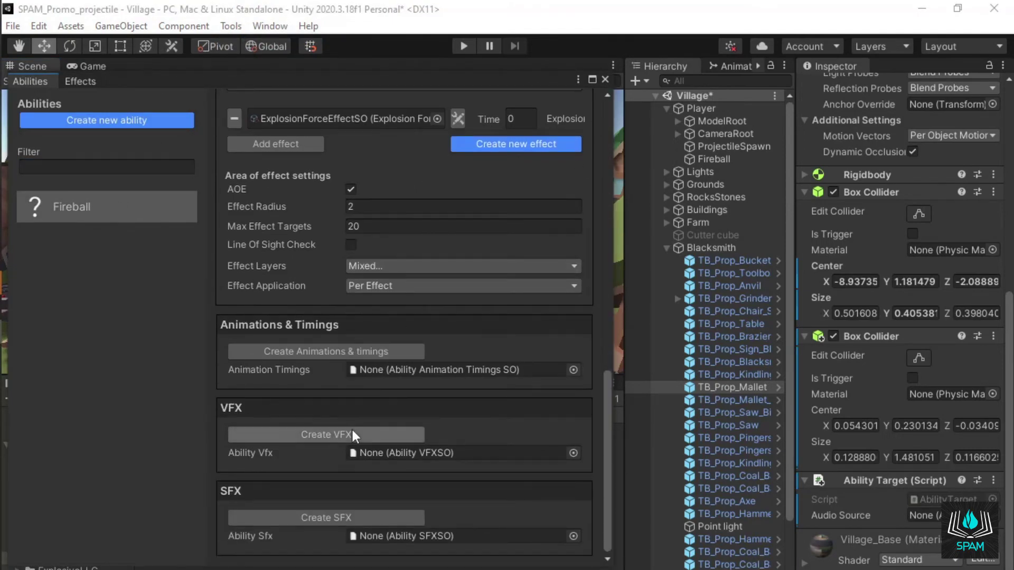
{"action": "left_click", "coordinate": [352, 430]}
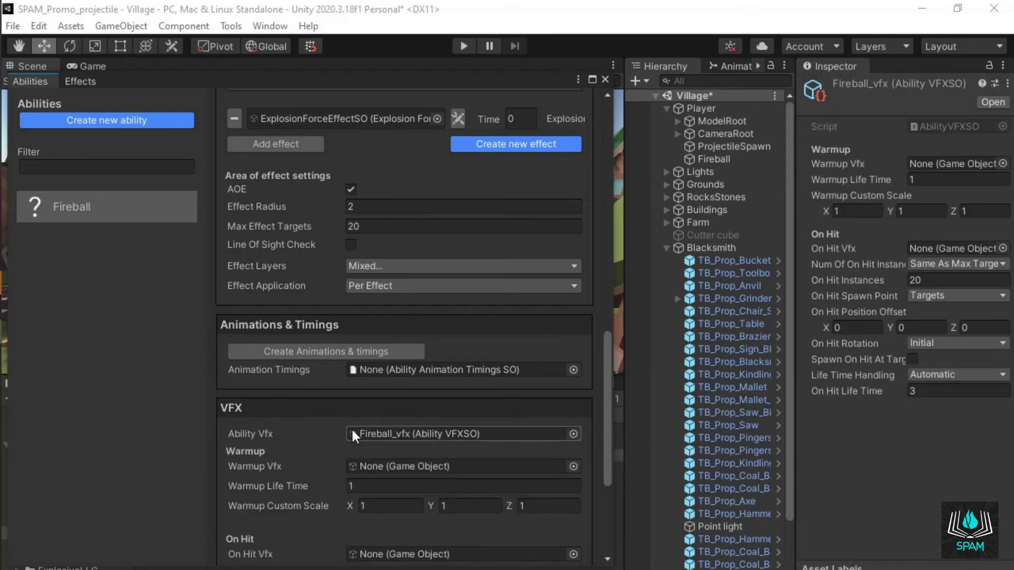
Set fireball_hit as On Hit Vfx with Custom 5 instances spawning at the Impact Point.
{"action": "scroll", "coordinate": [351, 427], "scroll_direction": "down", "scroll_amount": 5}
{"action": "left_click_drag", "start_coordinate": [299, 81], "coordinate": [532, 88]}
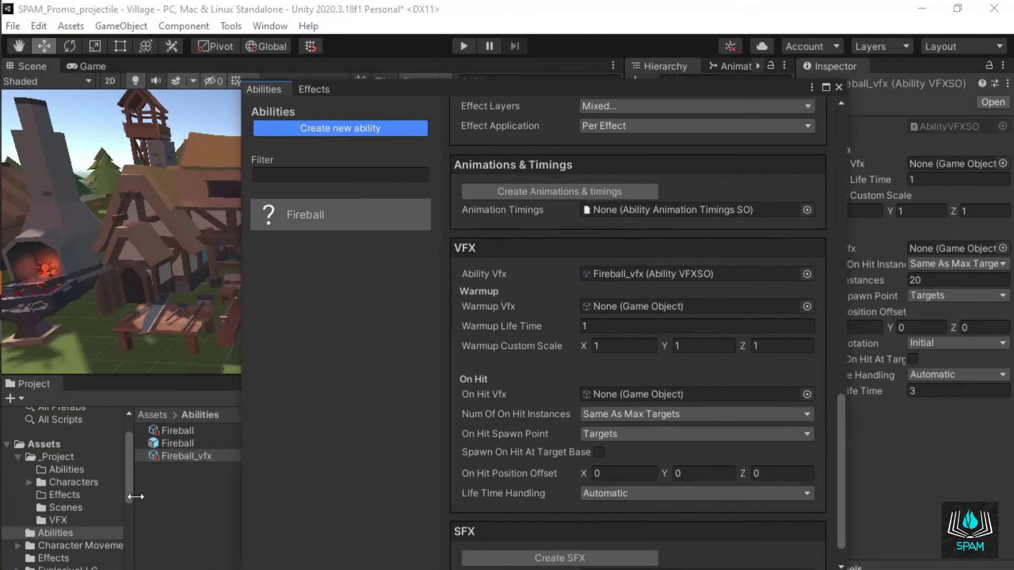
{"action": "left_click", "coordinate": [75, 519]}
{"action": "left_click_drag", "start_coordinate": [194, 431], "coordinate": [621, 394]}
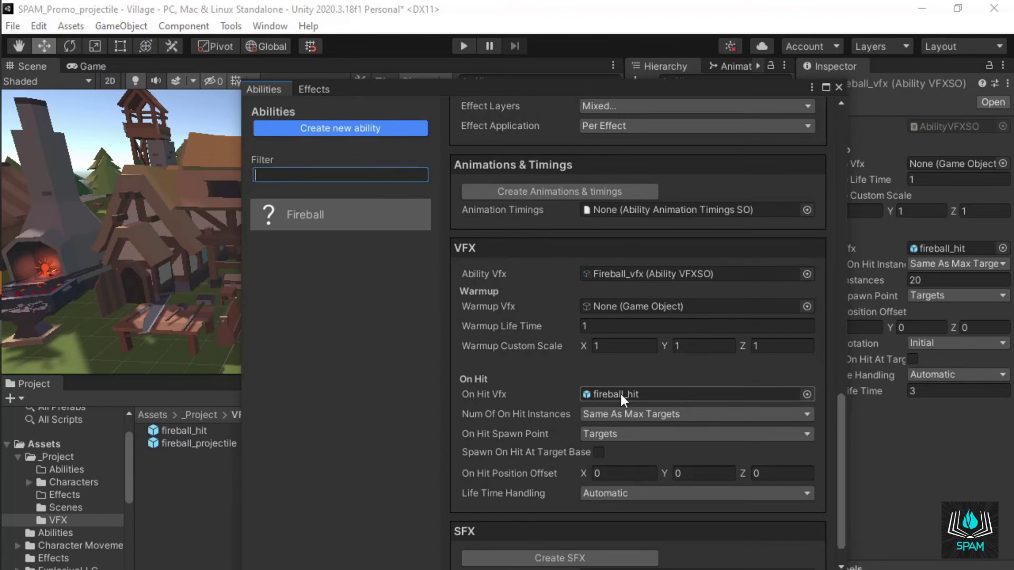
{"action": "left_click", "coordinate": [615, 413]}
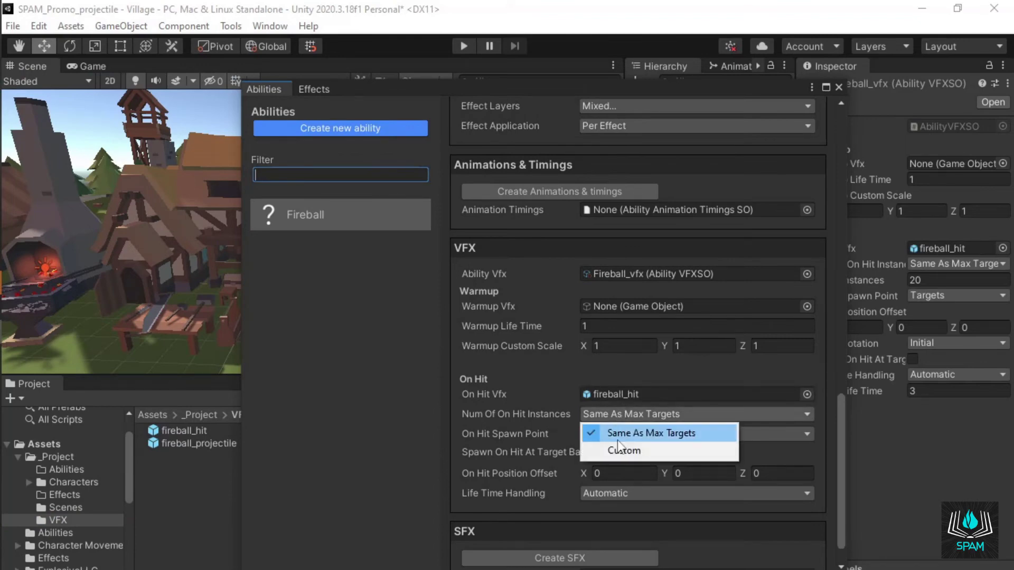
{"action": "left_click", "coordinate": [617, 450]}
{"action": "left_click", "coordinate": [618, 435]}
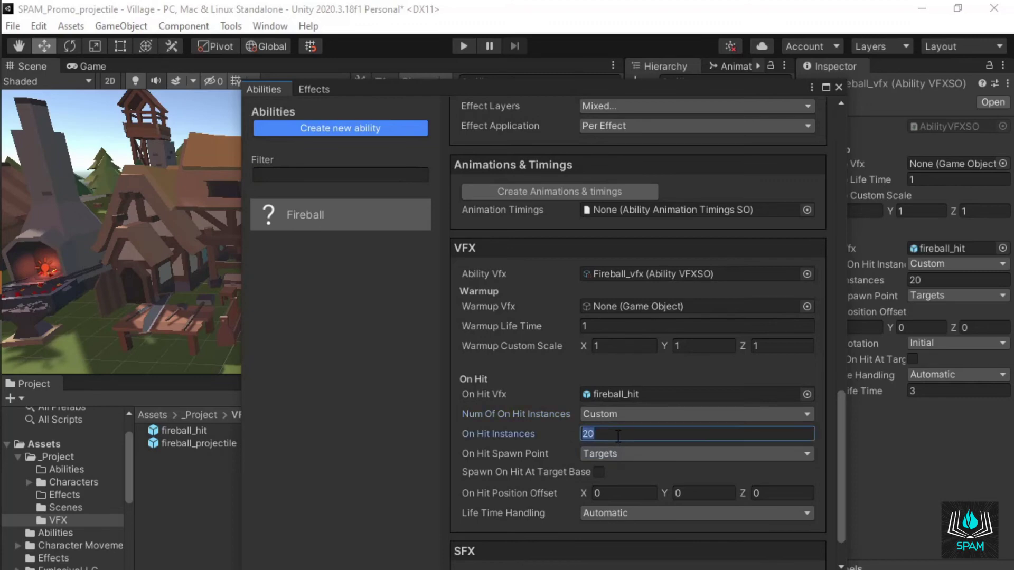
{"action": "type", "text": "5"}
{"action": "left_click", "coordinate": [617, 454]}
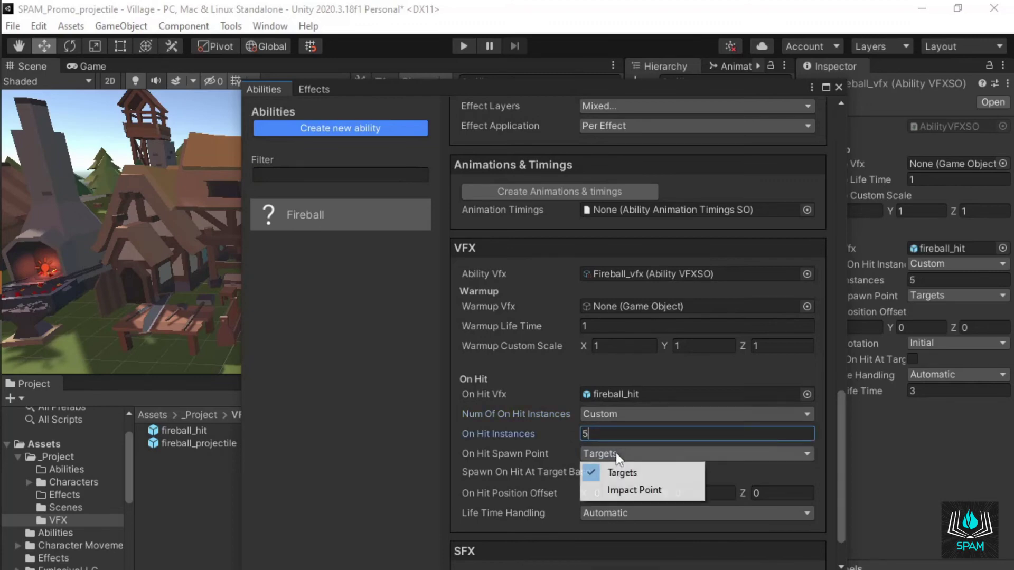
{"action": "left_click", "coordinate": [620, 490]}
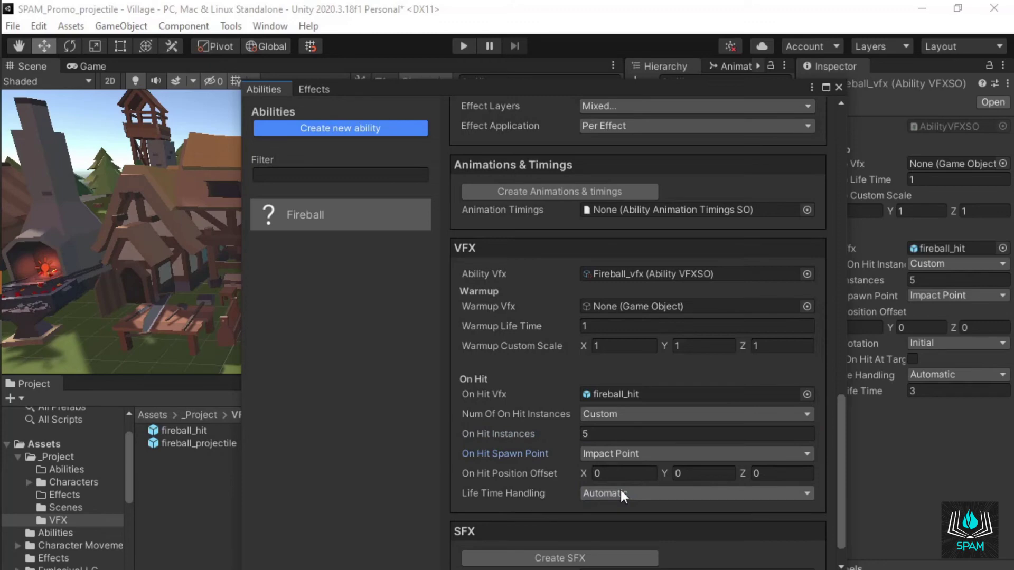
Close the Abilities window, enter Play mode, and cast Fireballs ahead of the character.
{"action": "left_click", "coordinate": [839, 88]}
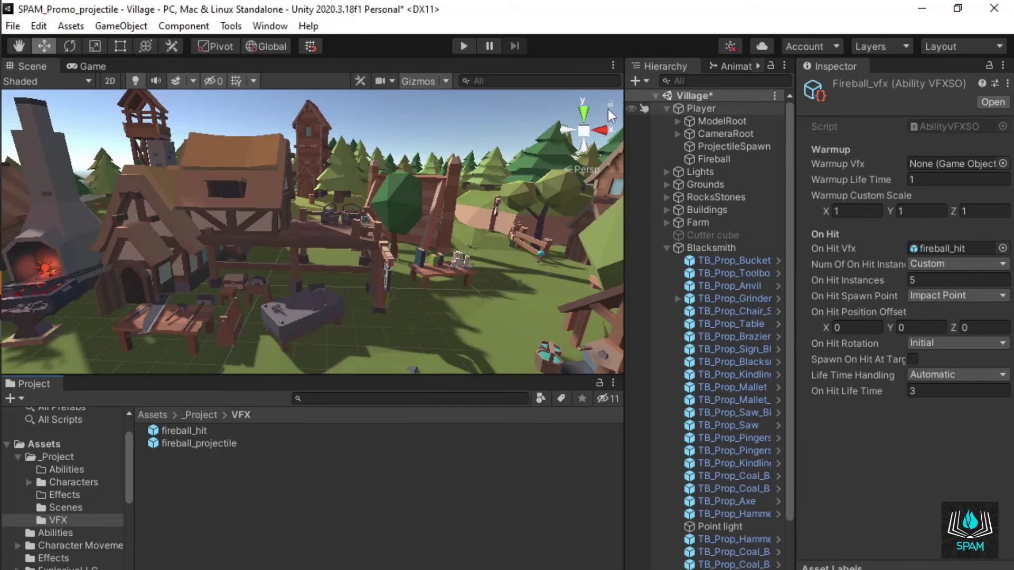
{"action": "left_click", "coordinate": [464, 48]}
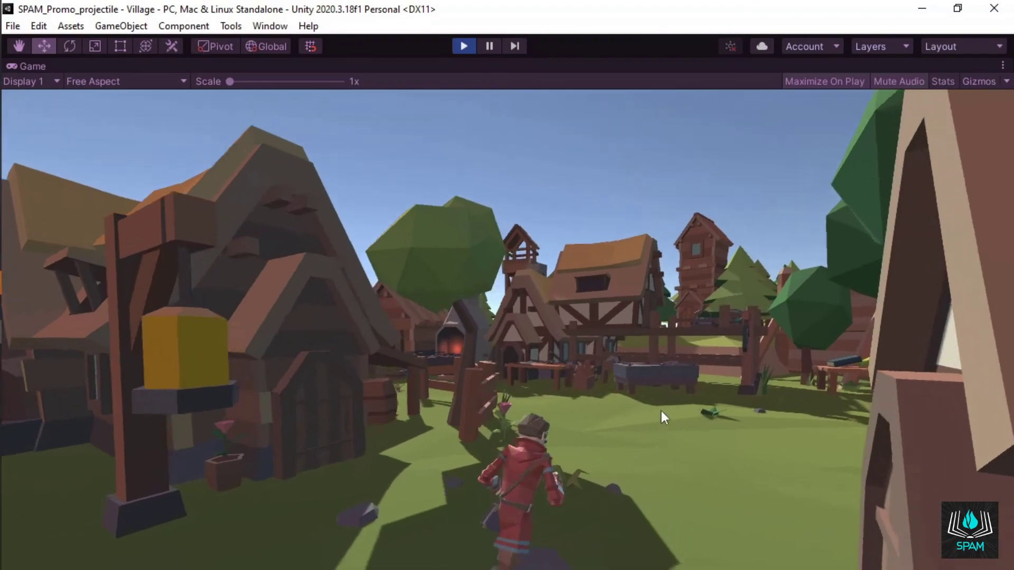
{"action": "left_click", "coordinate": [660, 407]}
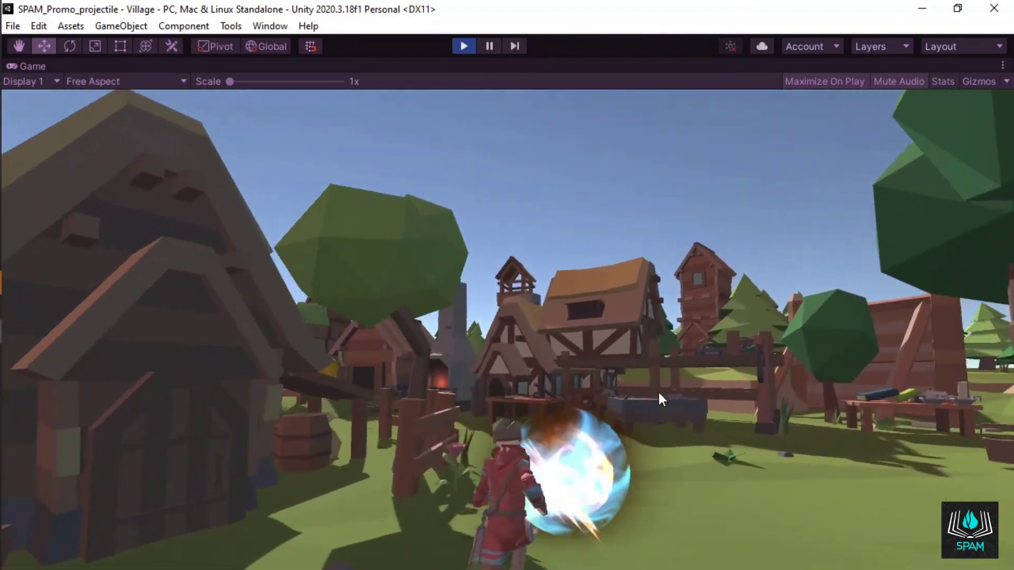
{"action": "left_click", "coordinate": [590, 409]}
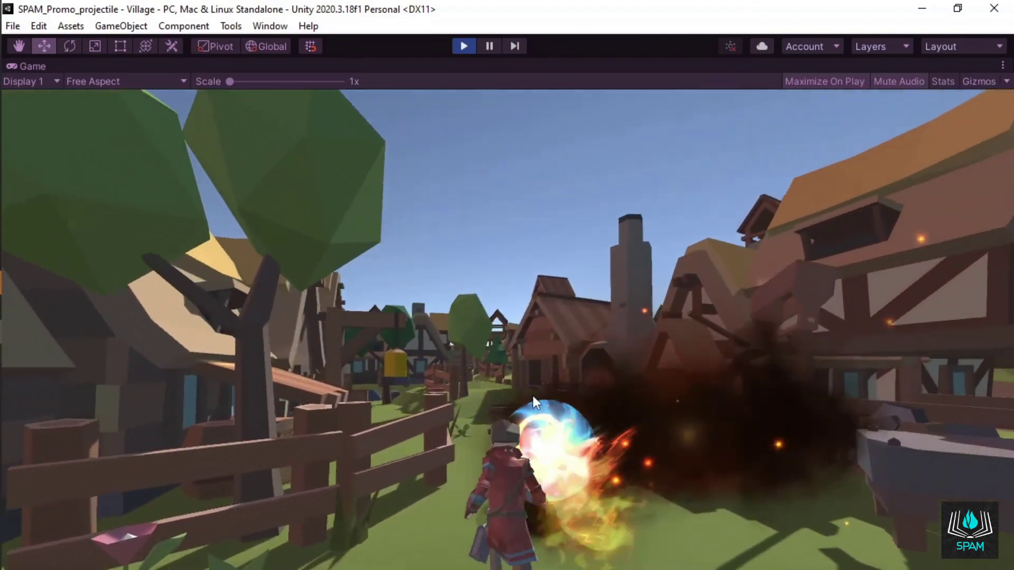
{"action": "left_click", "coordinate": [552, 396]}
{"action": "left_click", "coordinate": [558, 399]}
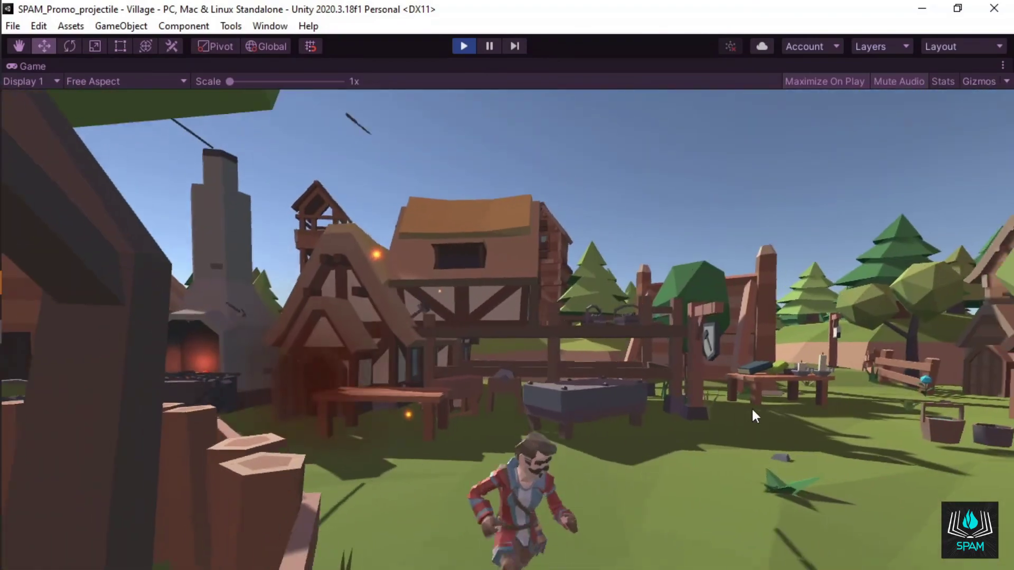
Cast more Fireballs at the blacksmith props on the right and down the village street.
{"action": "left_click", "coordinate": [755, 394]}
{"action": "left_click", "coordinate": [745, 399]}
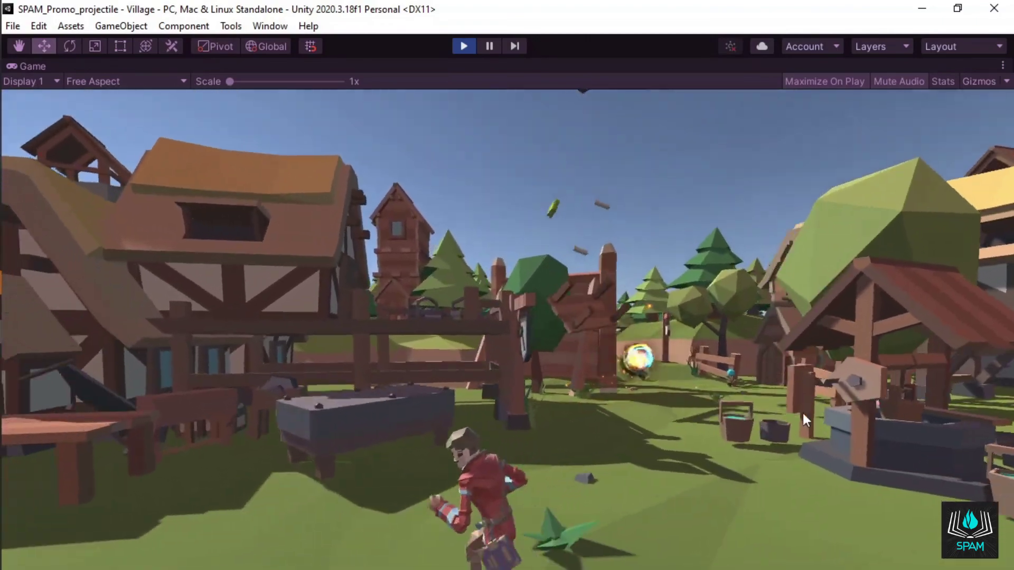
{"action": "left_click", "coordinate": [799, 414]}
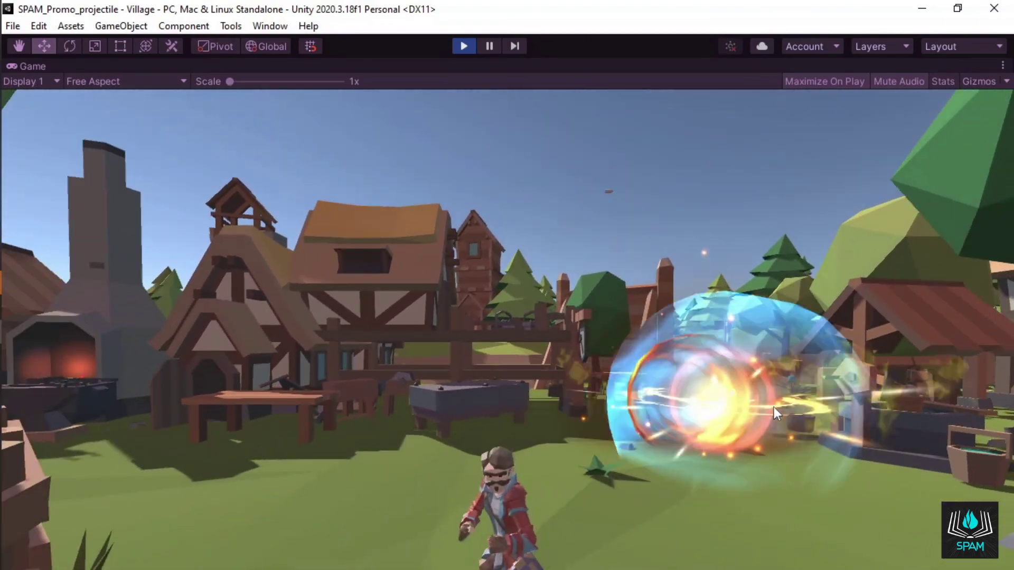
{"action": "left_click", "coordinate": [787, 411]}
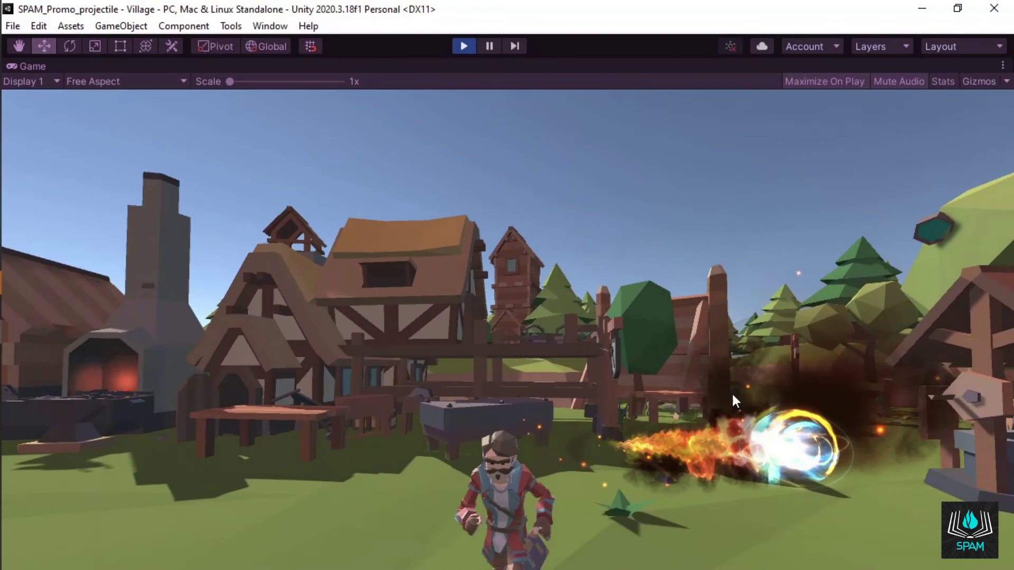
{"action": "left_click", "coordinate": [605, 413]}
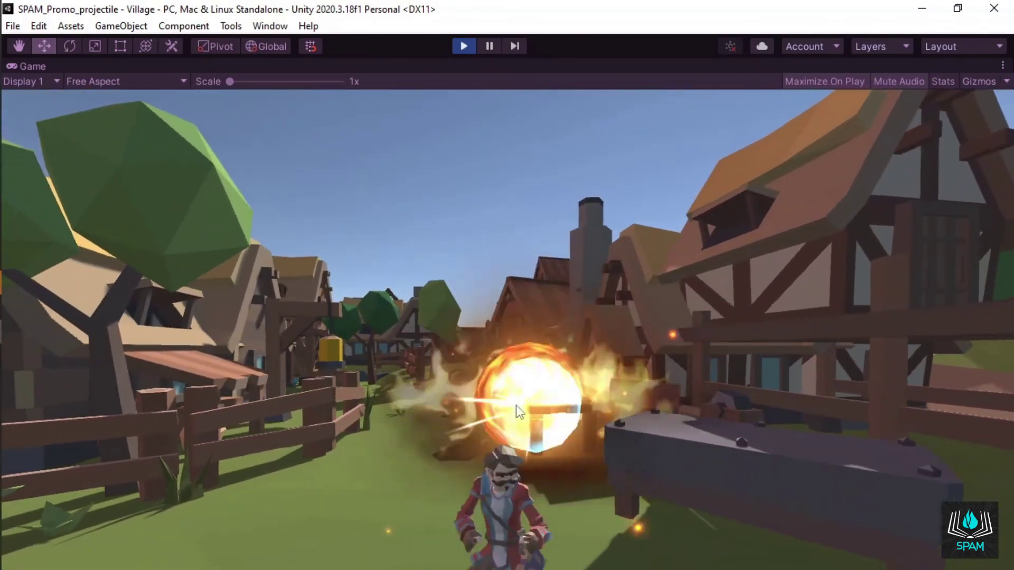
{"action": "left_click", "coordinate": [516, 405]}
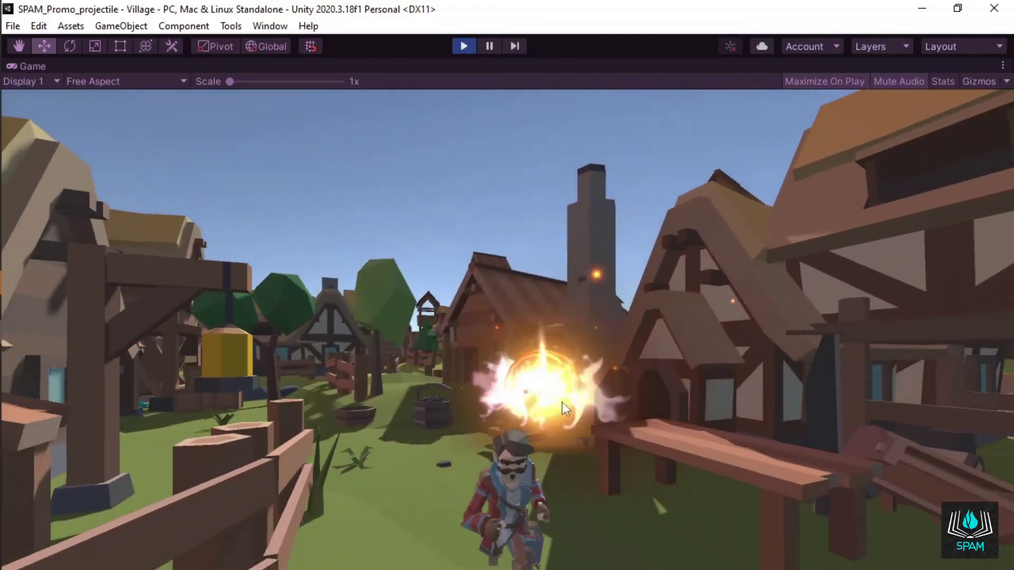
{"action": "left_click", "coordinate": [540, 398]}
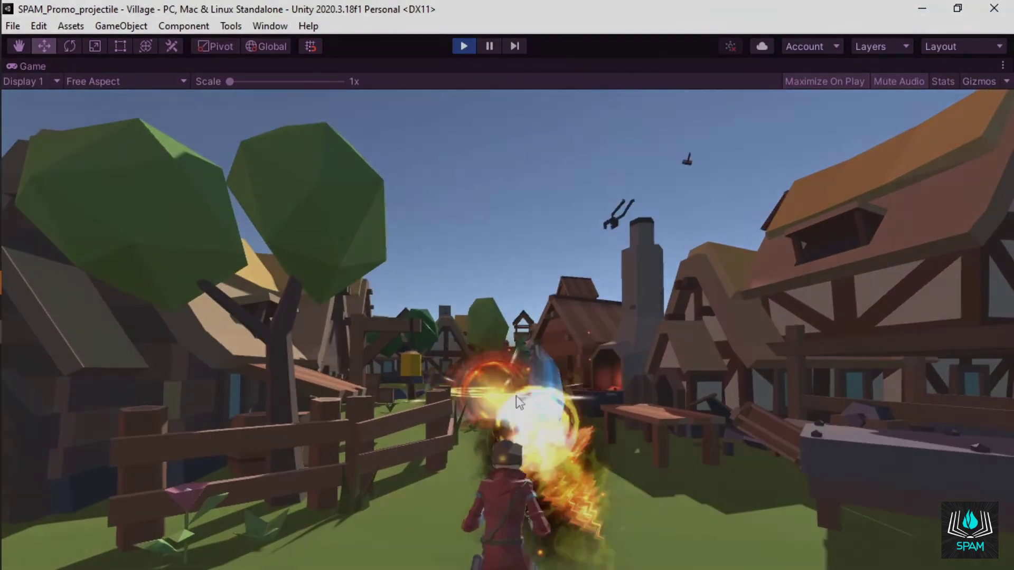